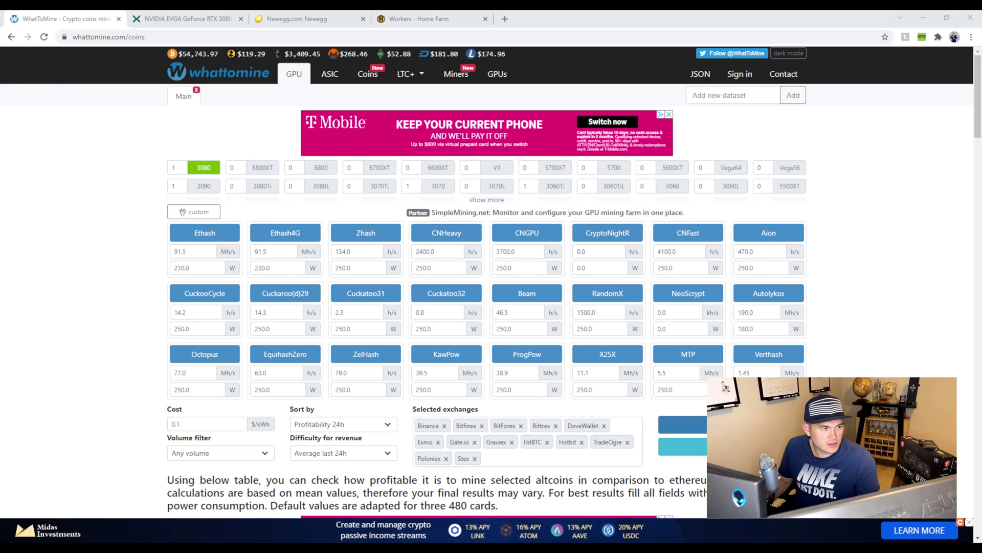
- Switch to the StockX page for the EVGA RTX 3080 XC3 card, with its $1,340 lowest ask
left_click(184, 19)
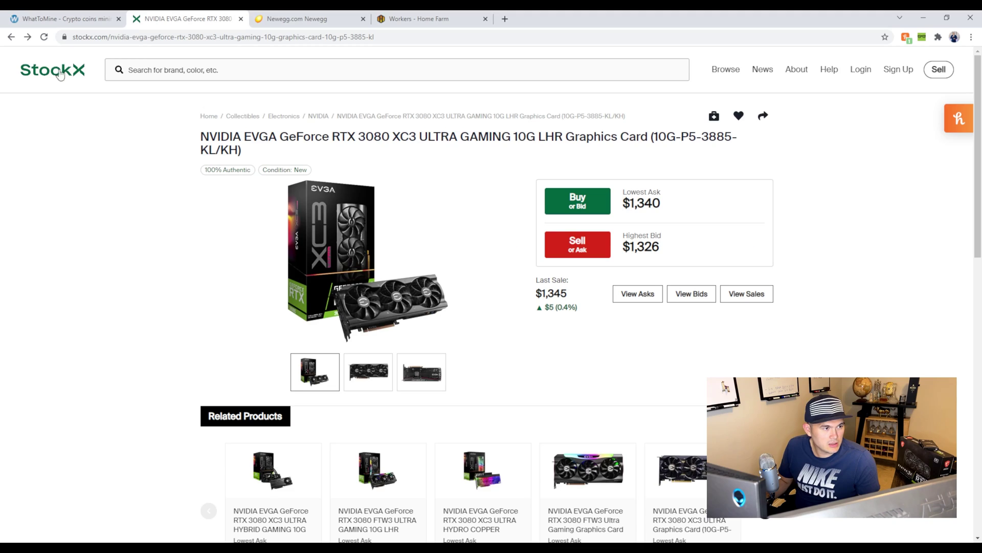
- Search StockX for 'rtx 3080' and open the GIGABYTE RTX 3080 GAMING 10G OC listing
left_click(256, 76)
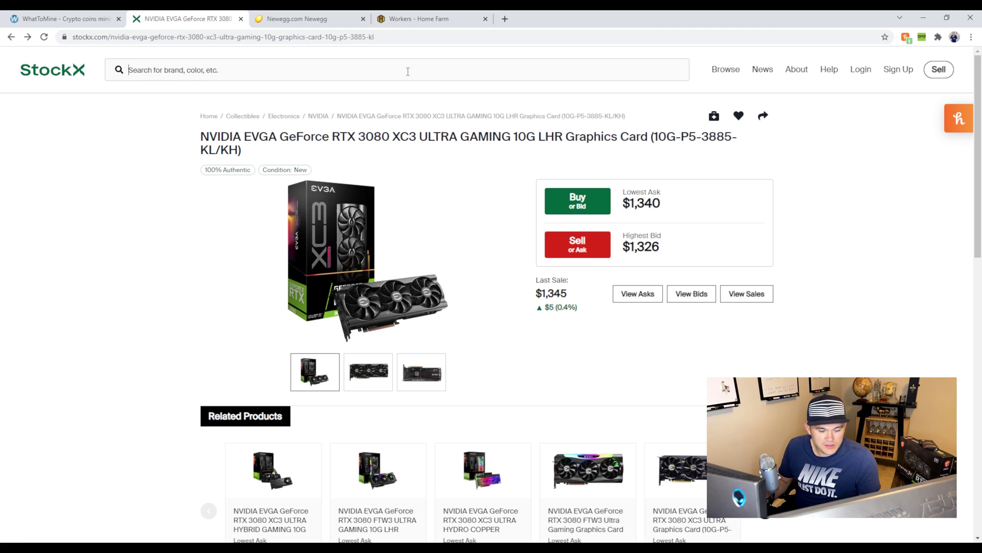
type("rtx")
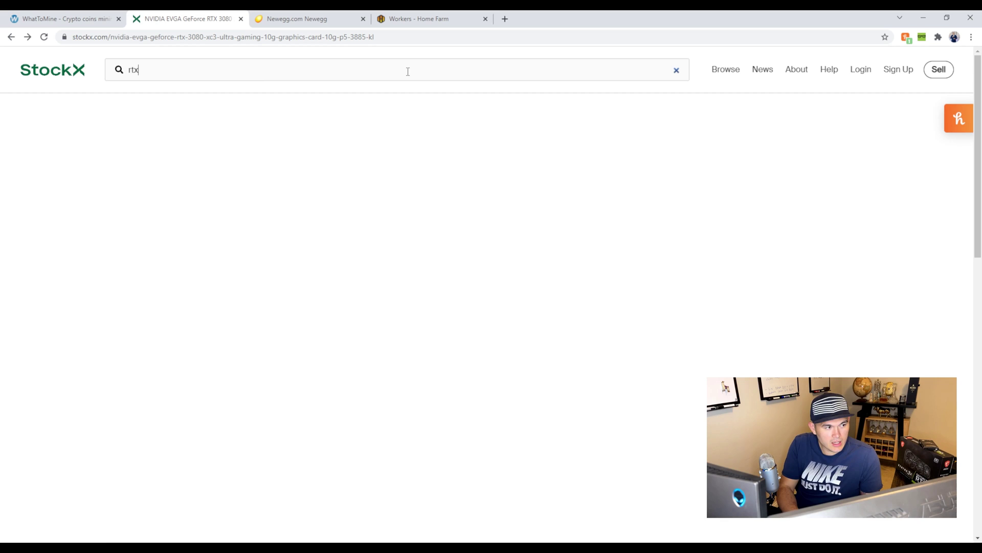
type(" 3080")
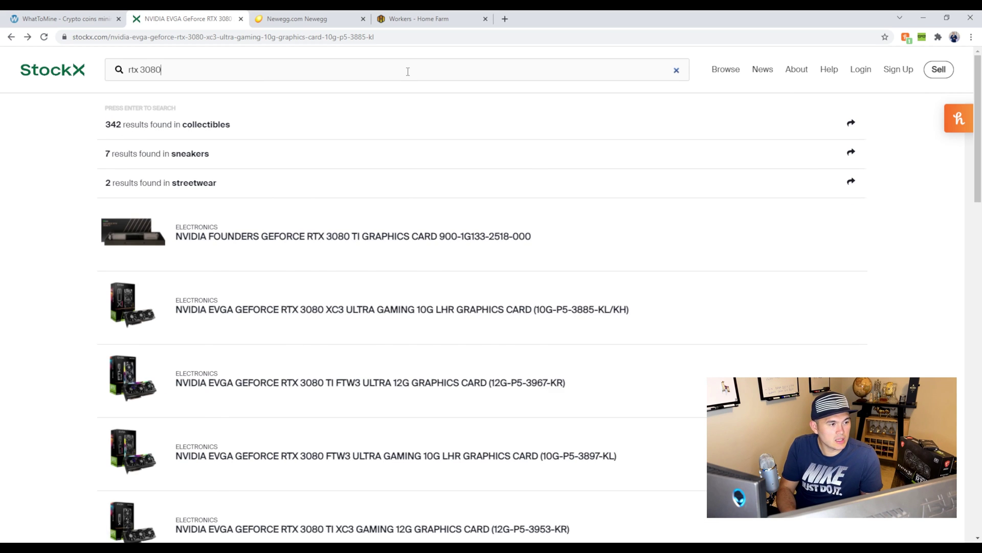
key("Return")
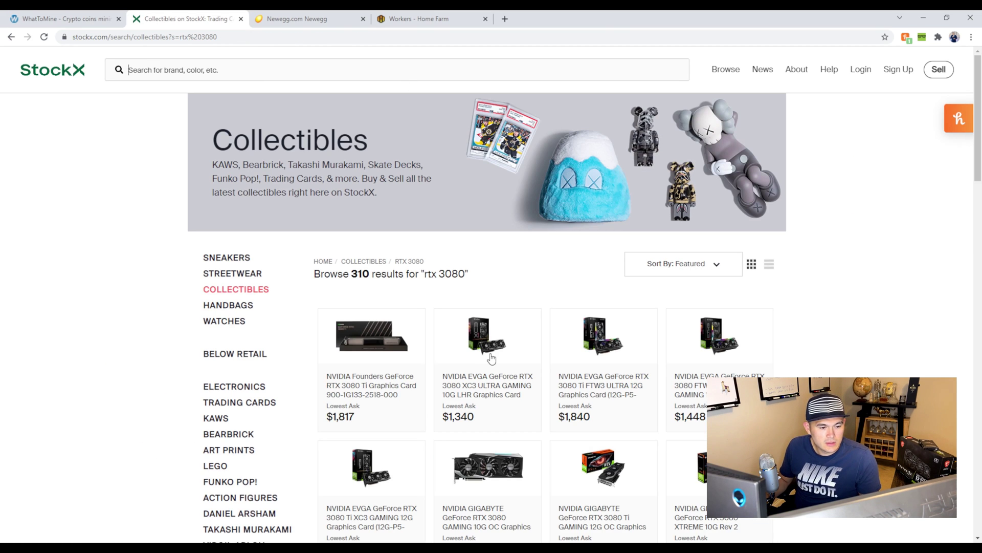
scroll(463, 399, "down", 3)
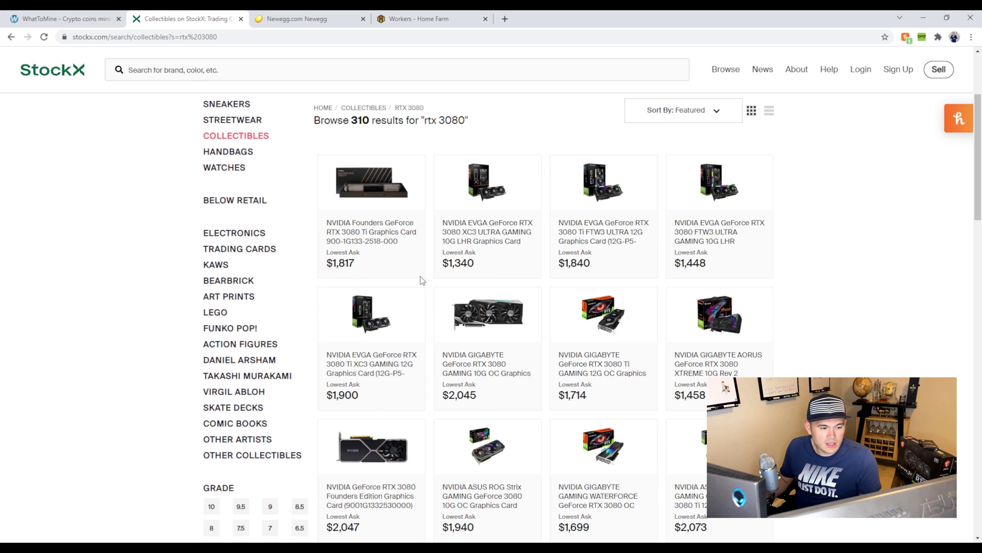
left_click(471, 362)
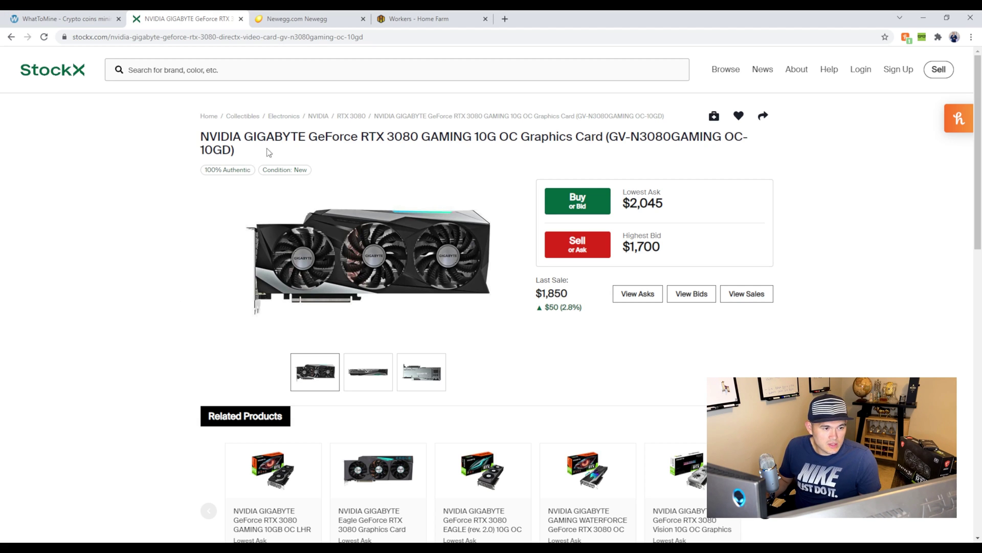
- Check the Gigabyte card's $2,118.90 Buy Now total, then go back to the WhatToMine calculator
left_click(589, 207)
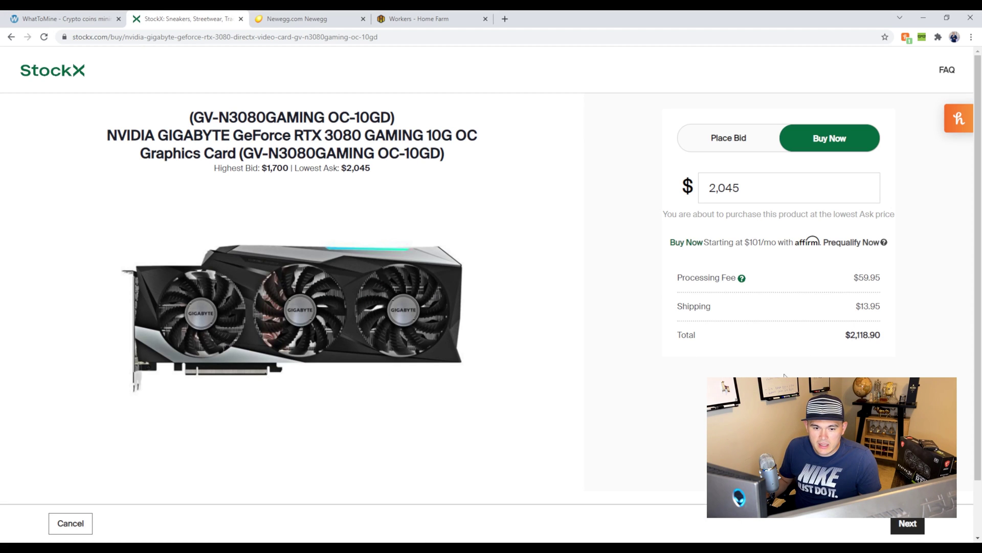
left_click_drag(850, 339, 904, 342)
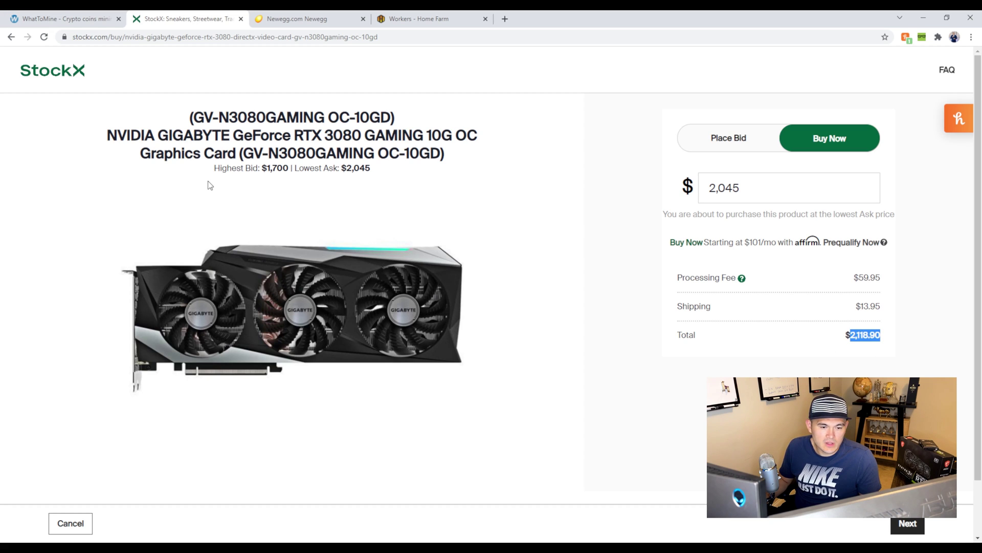
left_click(53, 20)
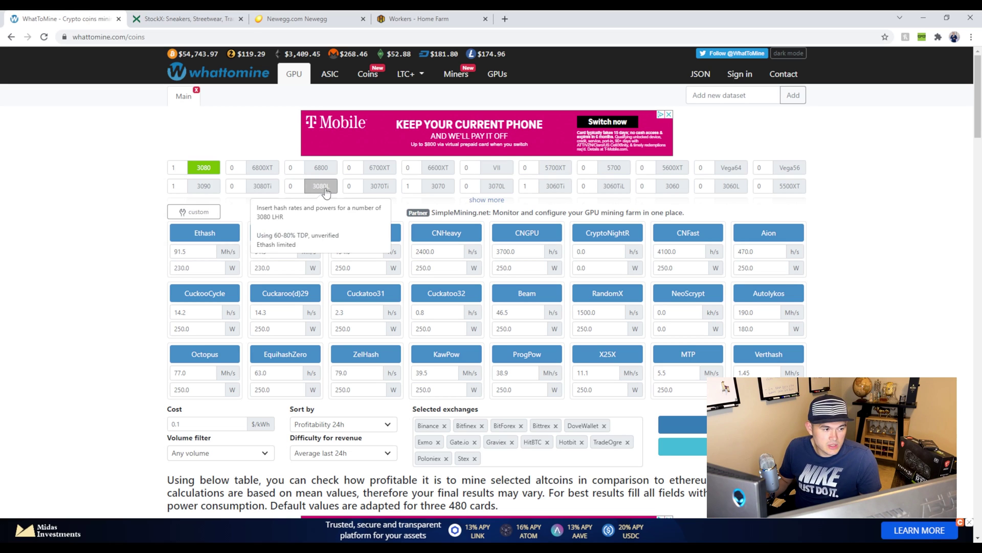
- Recalculate for one RTX 3080 at 91.5 Mh/s and 230 W, then open the Ethereum (ETH) calculator
double_click(169, 168)
key("BackSpace")
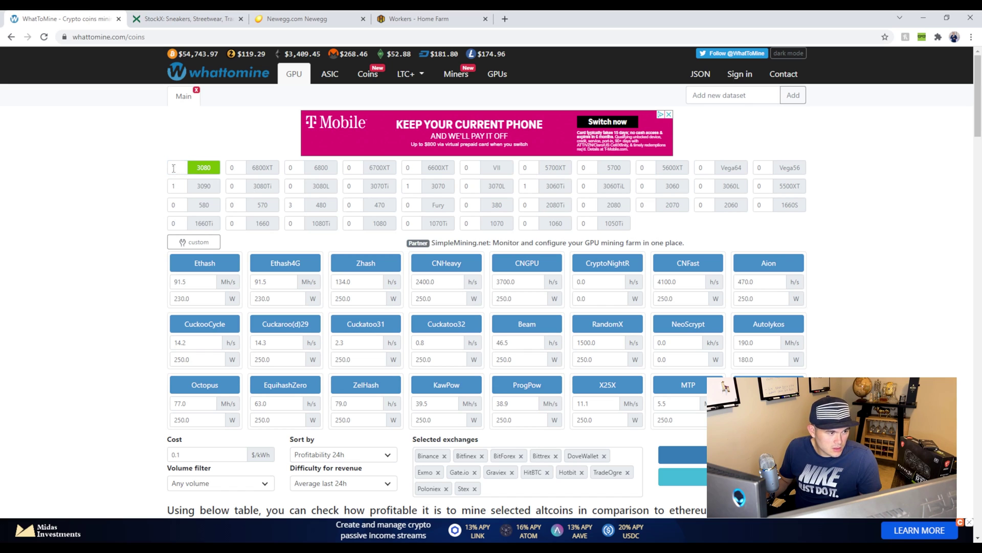
scroll(200, 358, "down", 3)
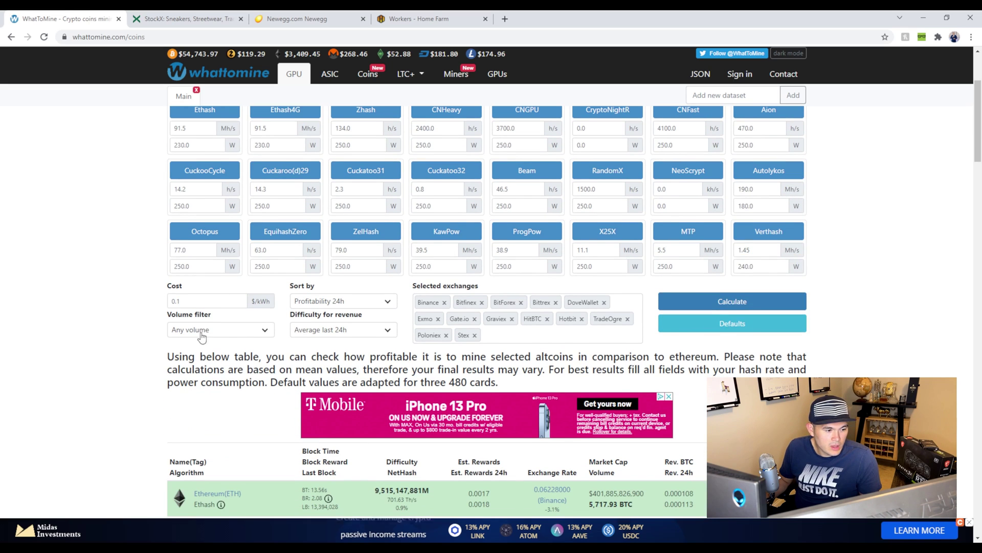
double_click(191, 298)
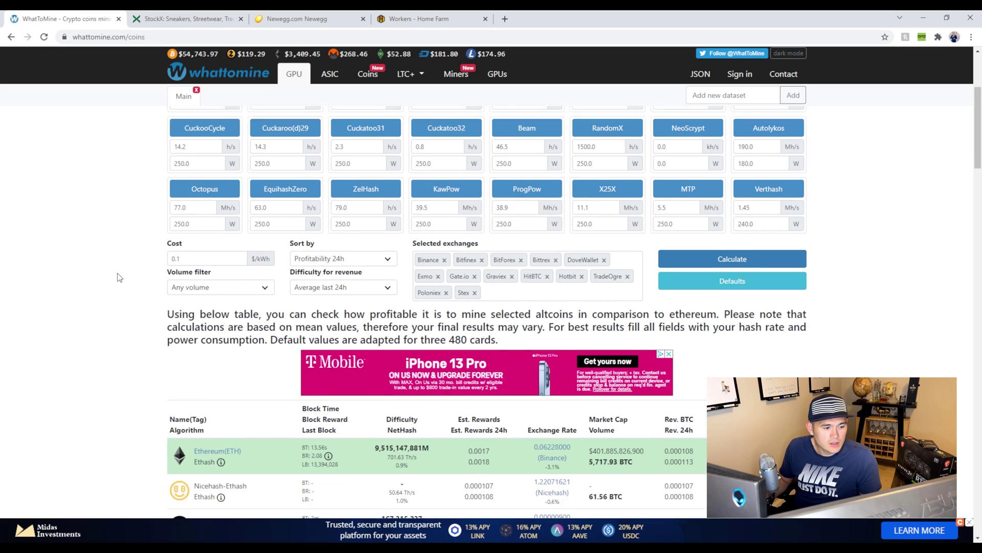
scroll(119, 276, "down", 1)
scroll(118, 277, "up", 2)
left_click(713, 352)
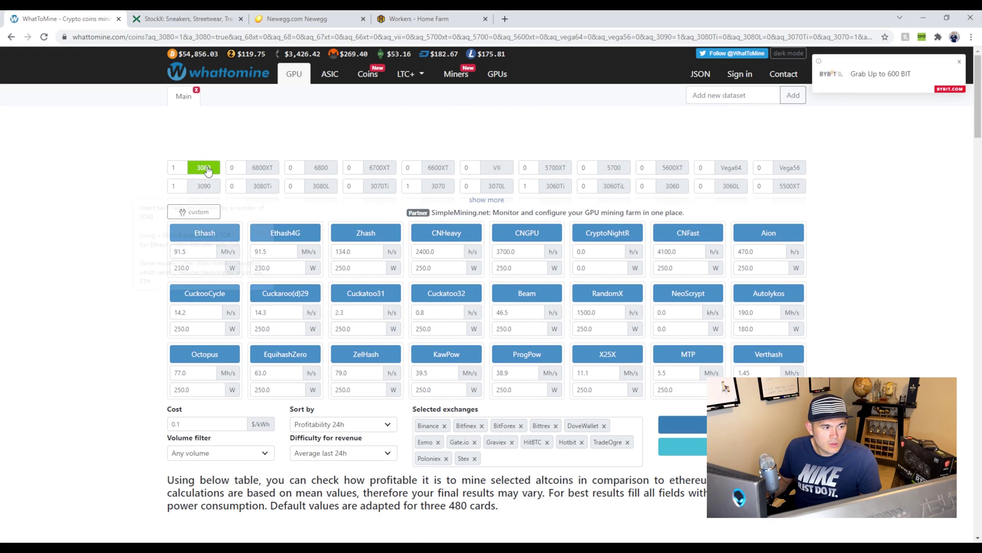
scroll(701, 280, "down", 7)
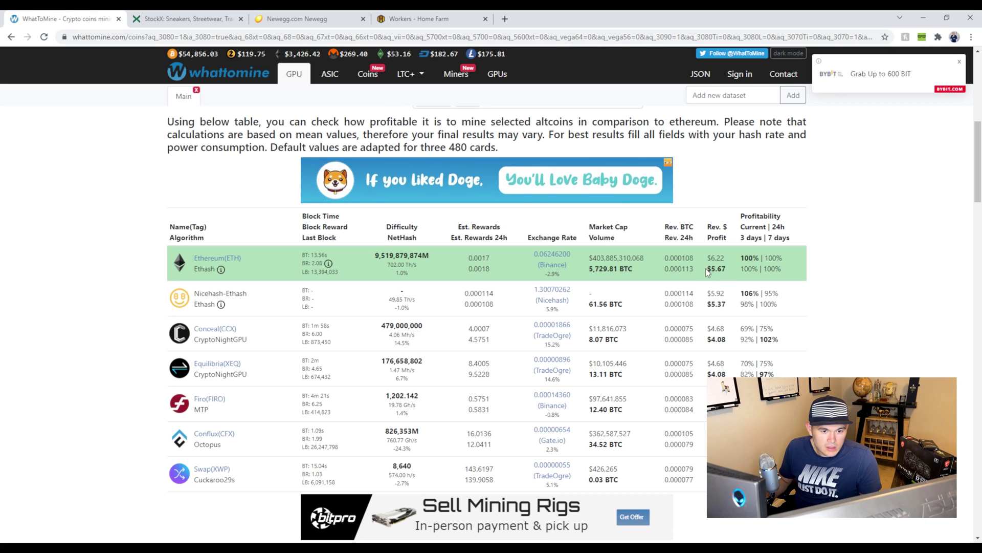
left_click(229, 259)
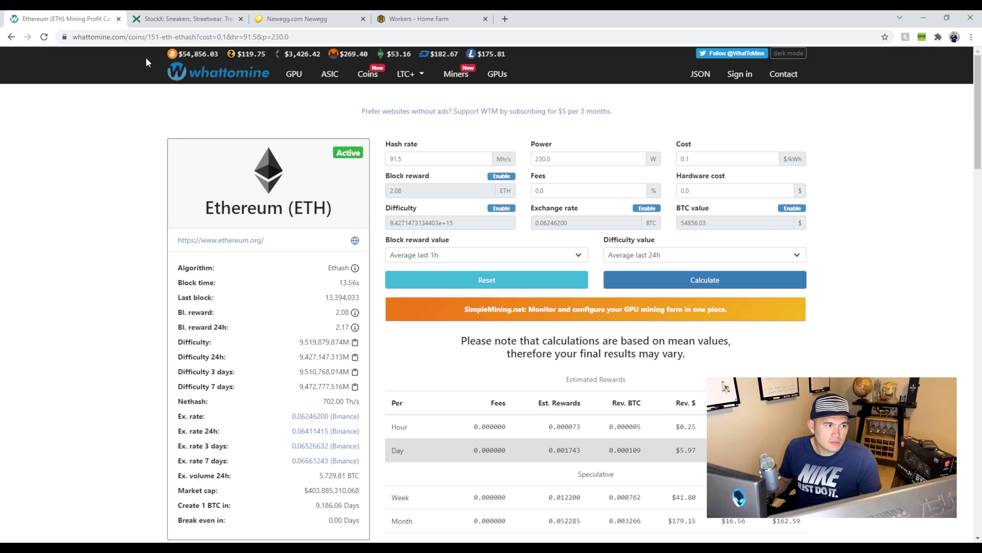
- Recheck the $2,118.90 StockX total and return to the Ethereum calculator
left_click(160, 19)
left_click(860, 350)
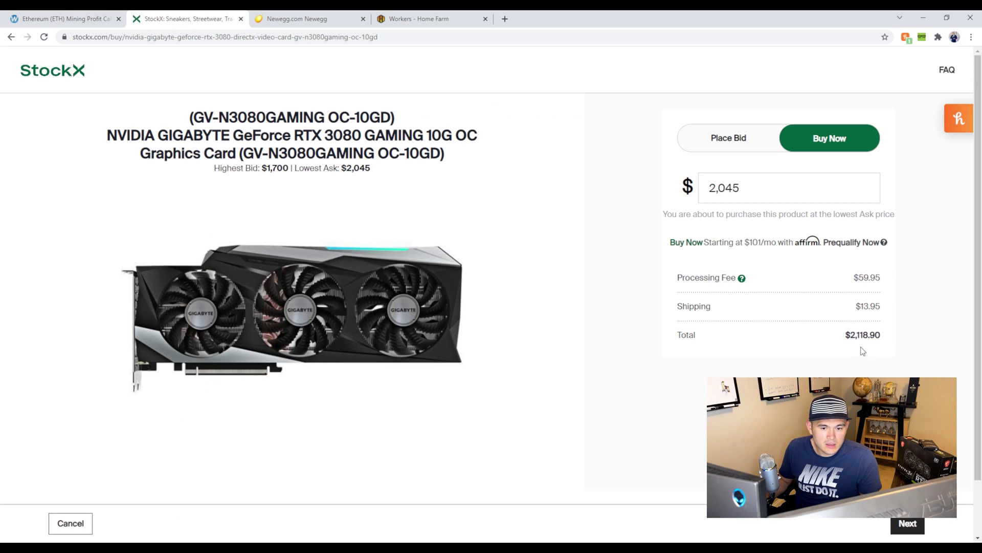
left_click_drag(882, 336, 854, 336)
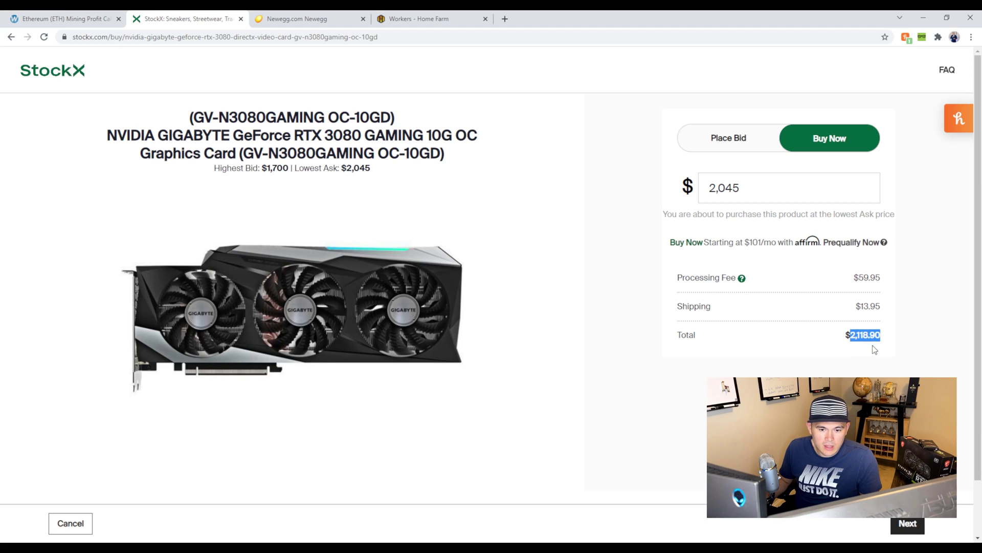
left_click(76, 18)
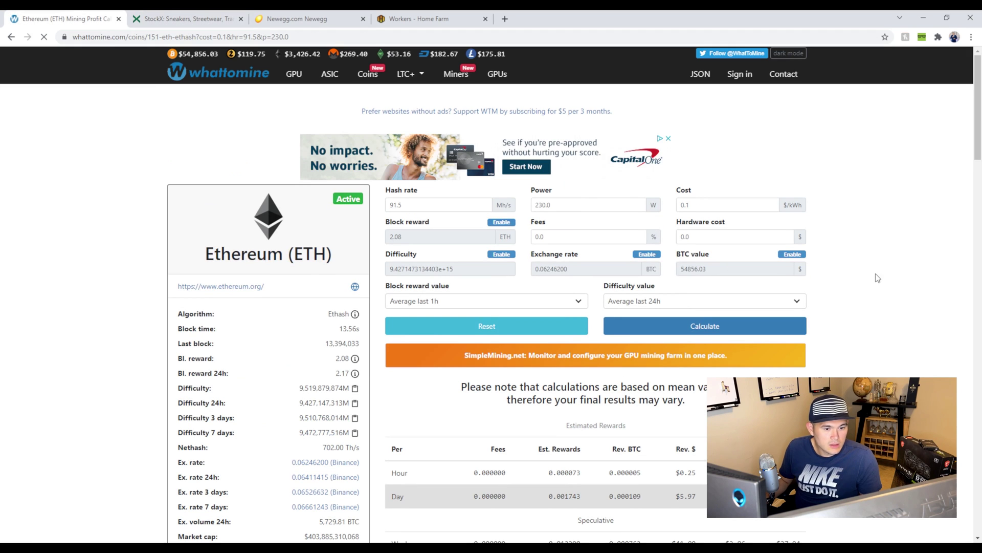
- Set hardware cost to 2190 and hash rate to 95 Mh/s, then recalculate the Ethereum break-even
double_click(703, 241)
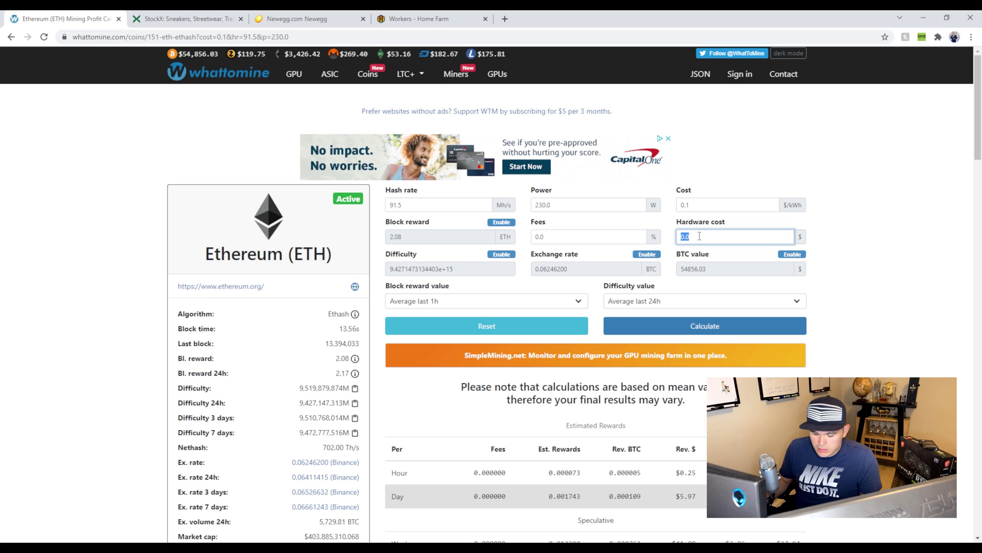
type("2190")
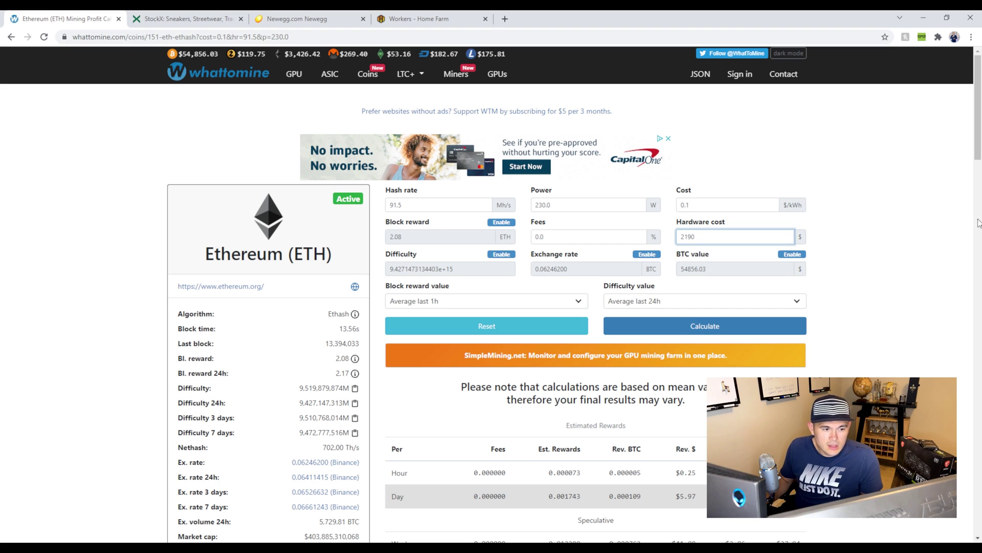
left_click_drag(414, 205, 379, 209)
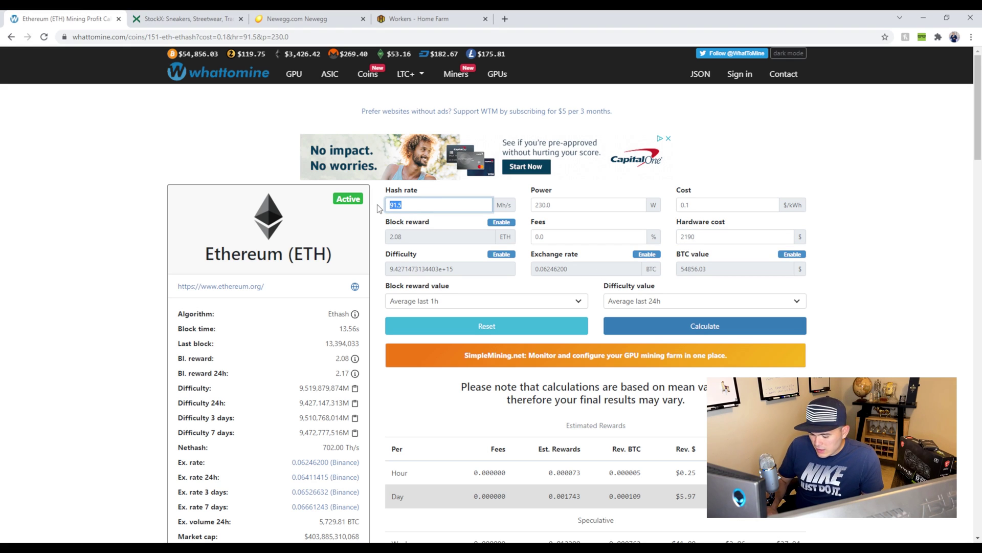
type("9")
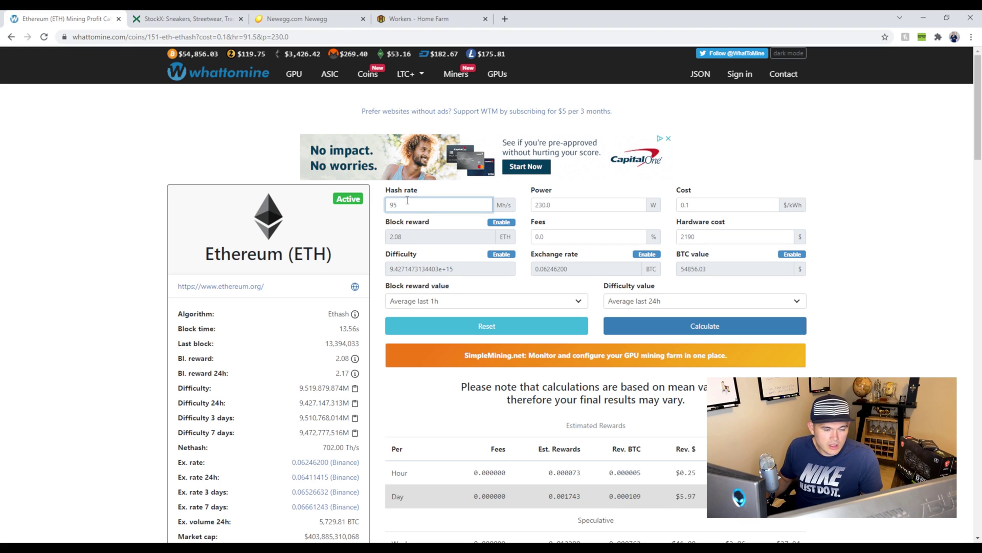
left_click(673, 328)
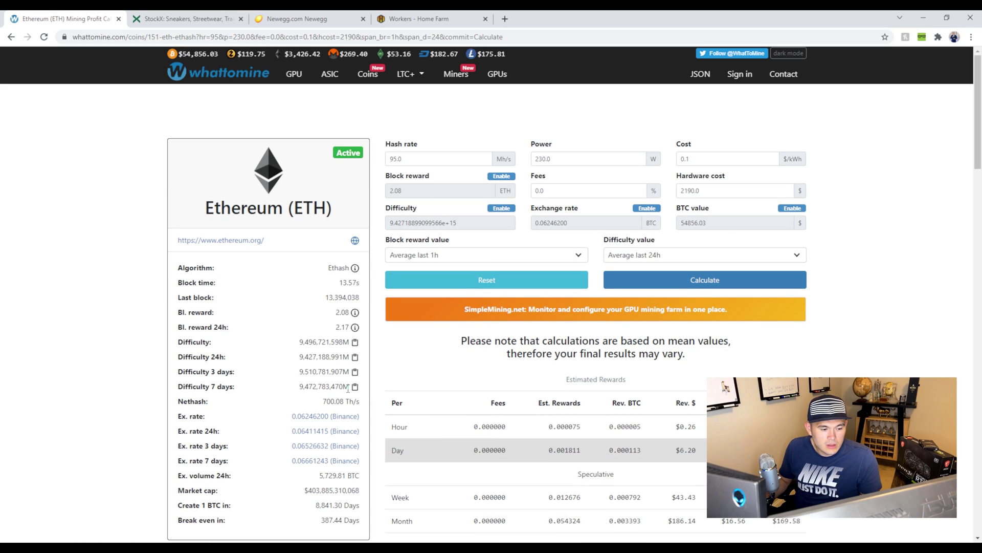
- Review the 387.44-day break-even in the Ethereum calculator results
scroll(487, 336, "down", 4)
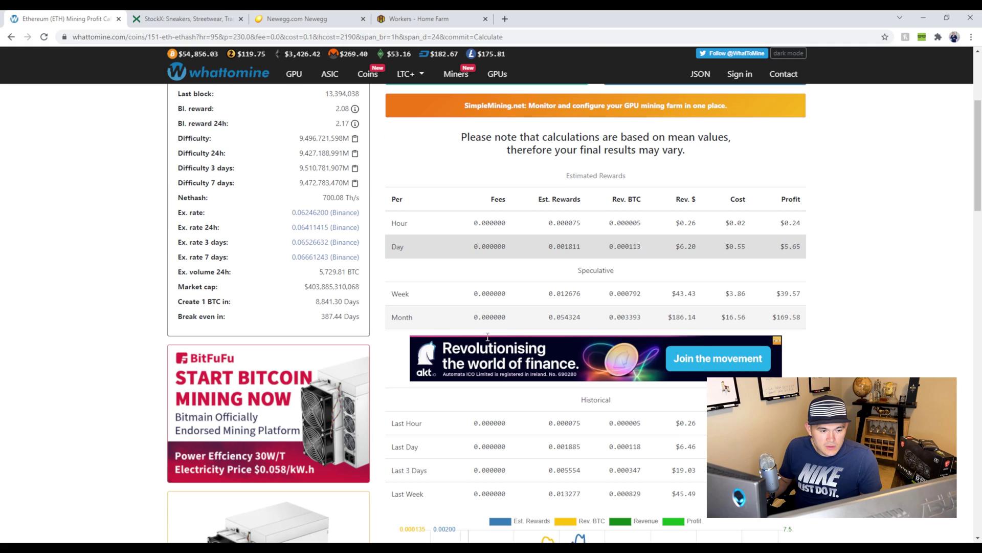
left_click_drag(321, 319, 356, 317)
left_click(348, 317)
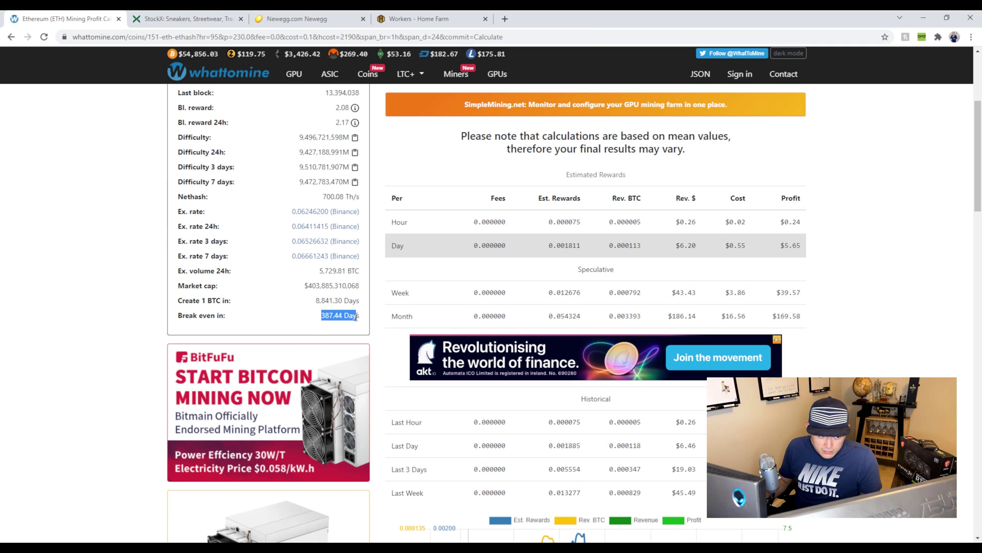
left_click(334, 319)
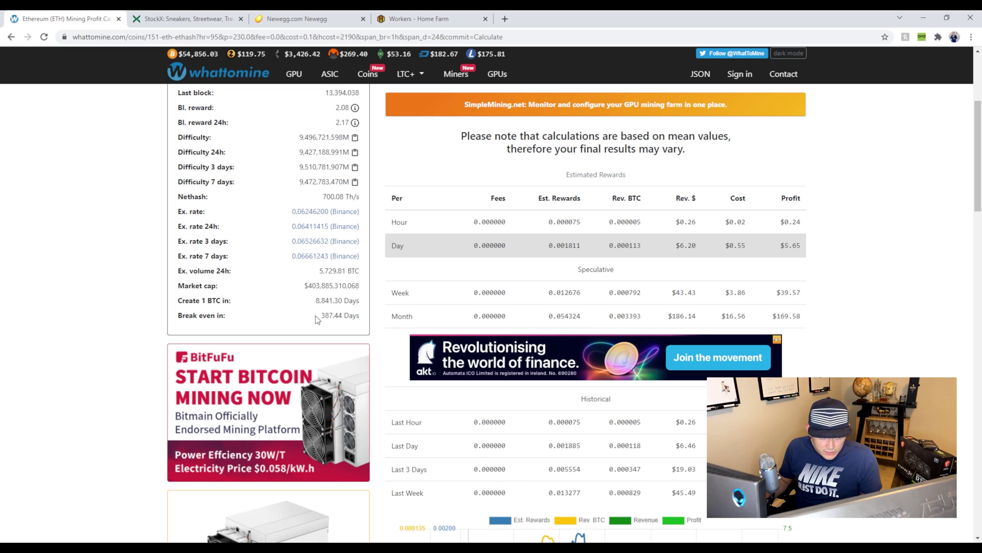
scroll(425, 306, "up", 4)
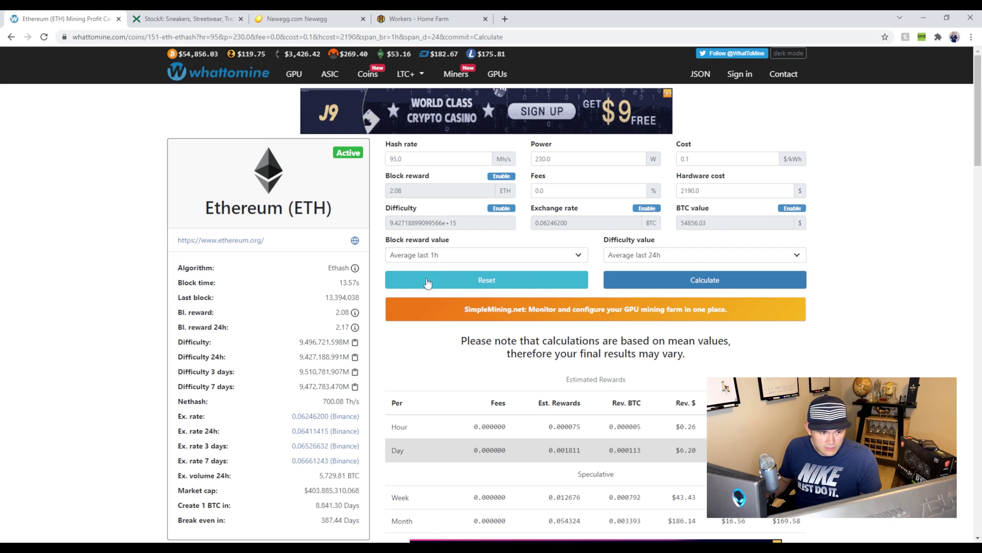
- Select the 2190 hardware cost value so it can be replaced
double_click(728, 191)
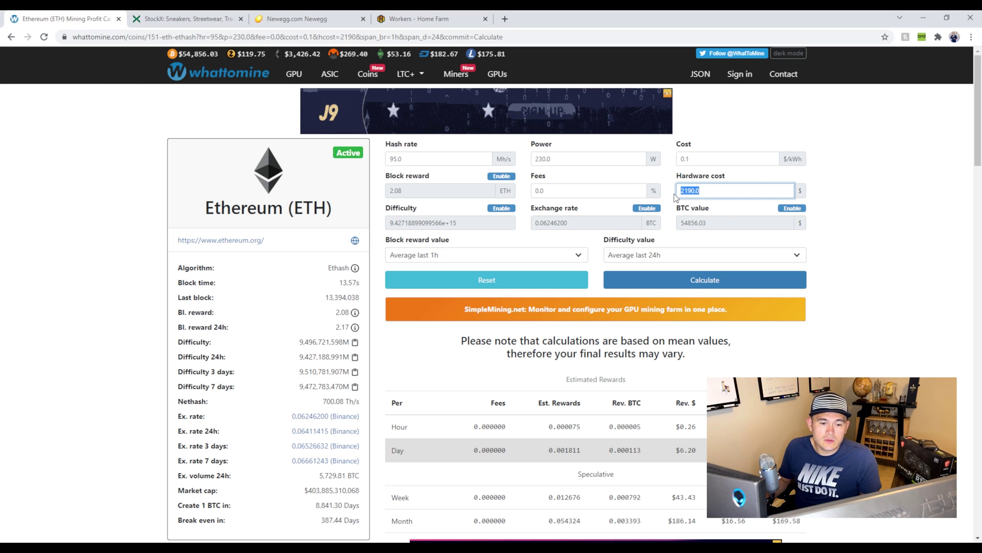
left_click(711, 194)
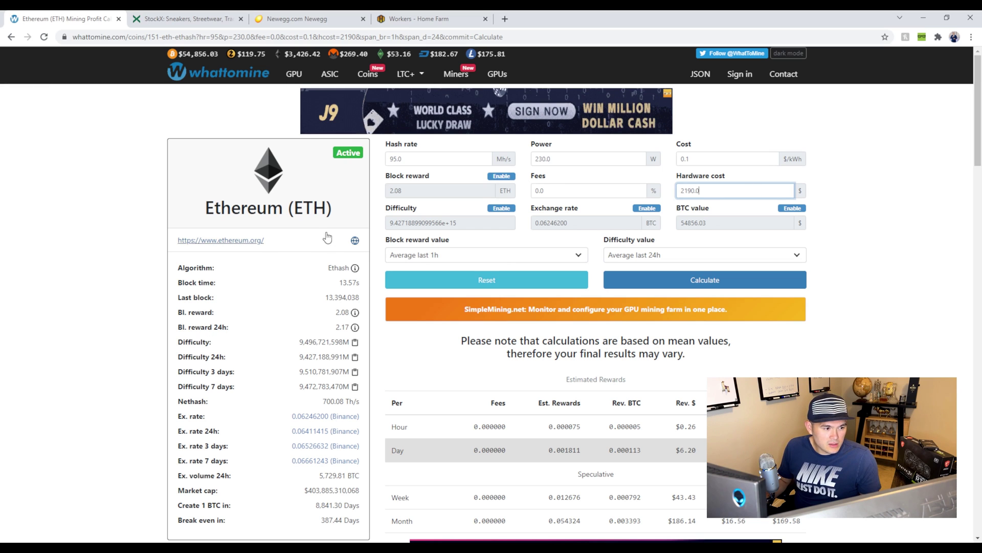
left_click_drag(790, 192, 639, 191)
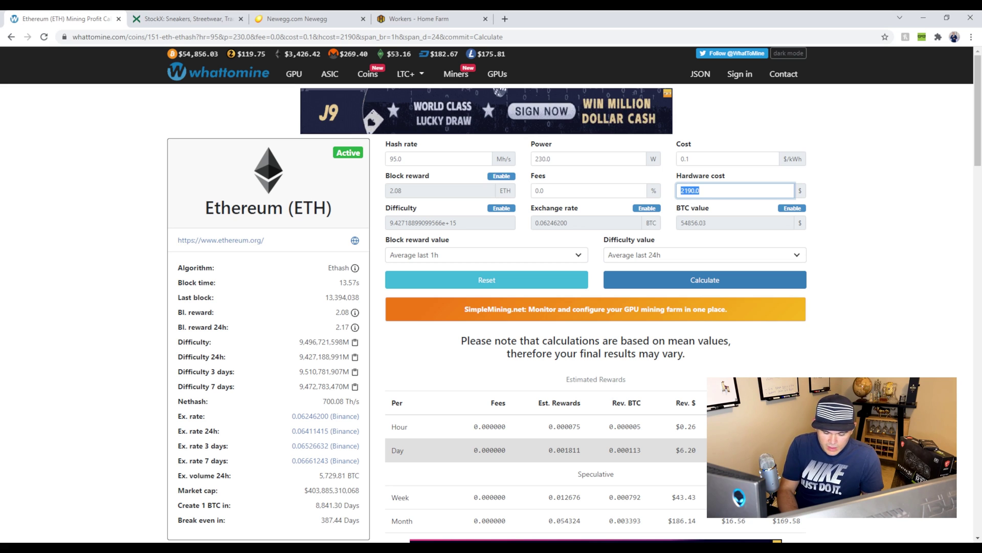
- In a new tab, search 'evga 3080' and open EVGA's RTX 3080 list showing the $899.99 XC3 Ultra Hybrid
key("ctrl+t")
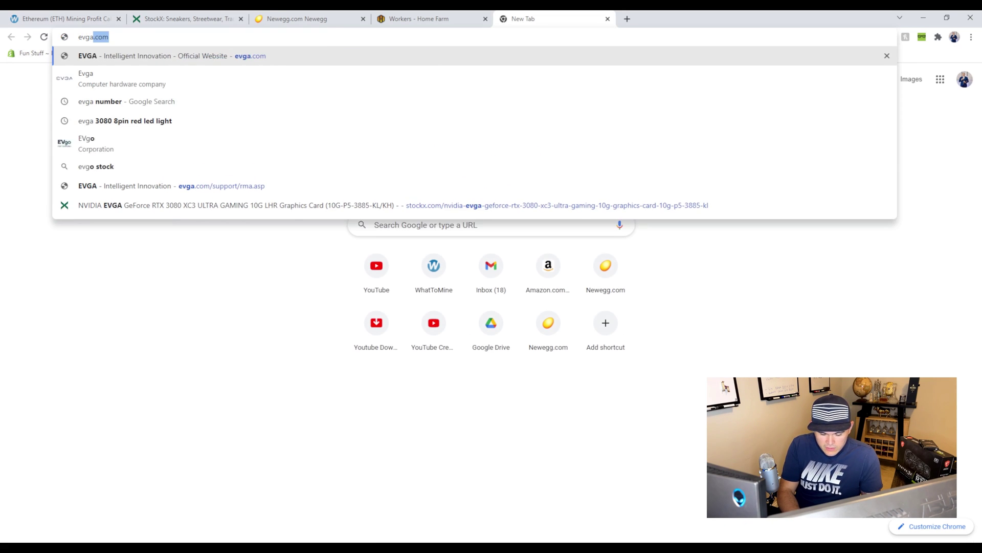
type("3080")
key("Return")
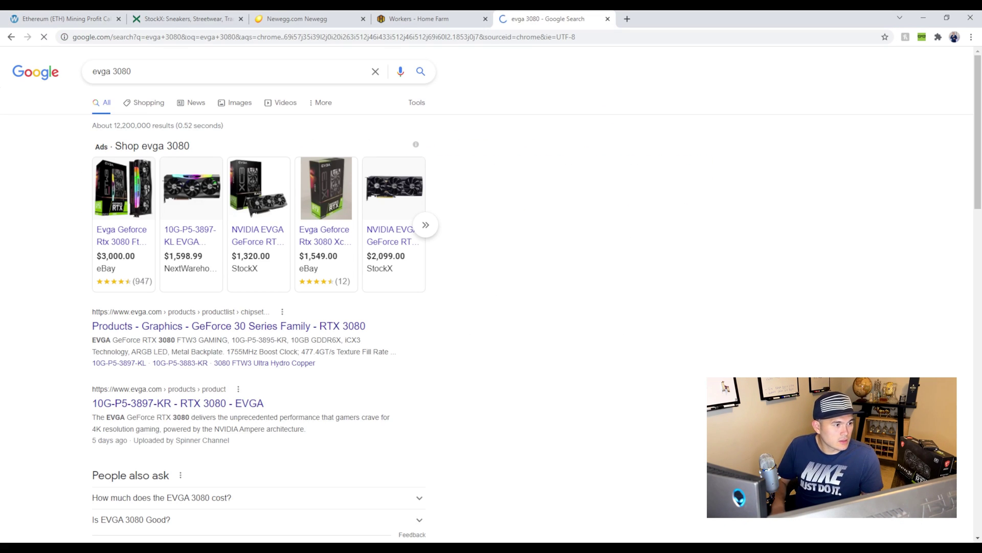
left_click(160, 330)
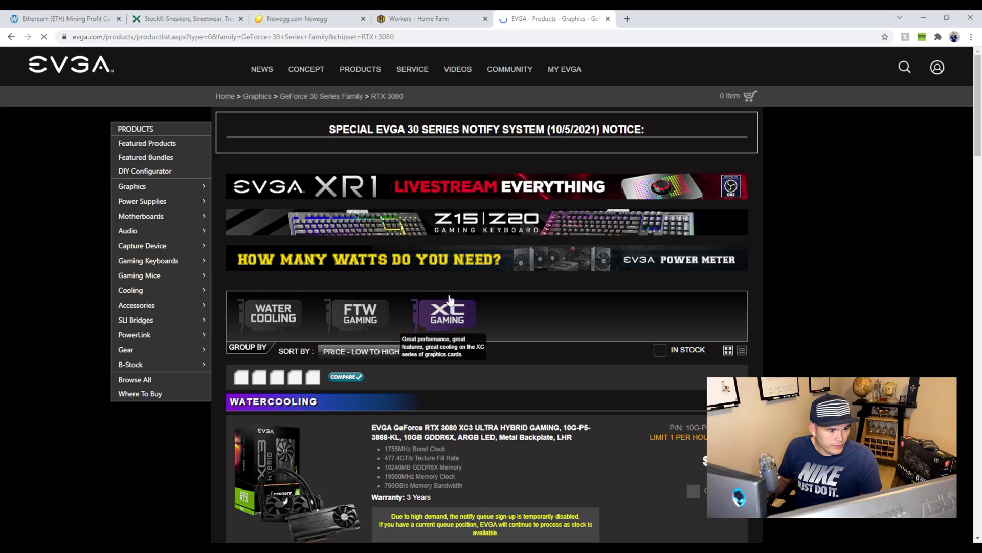
scroll(450, 300, "down", 3)
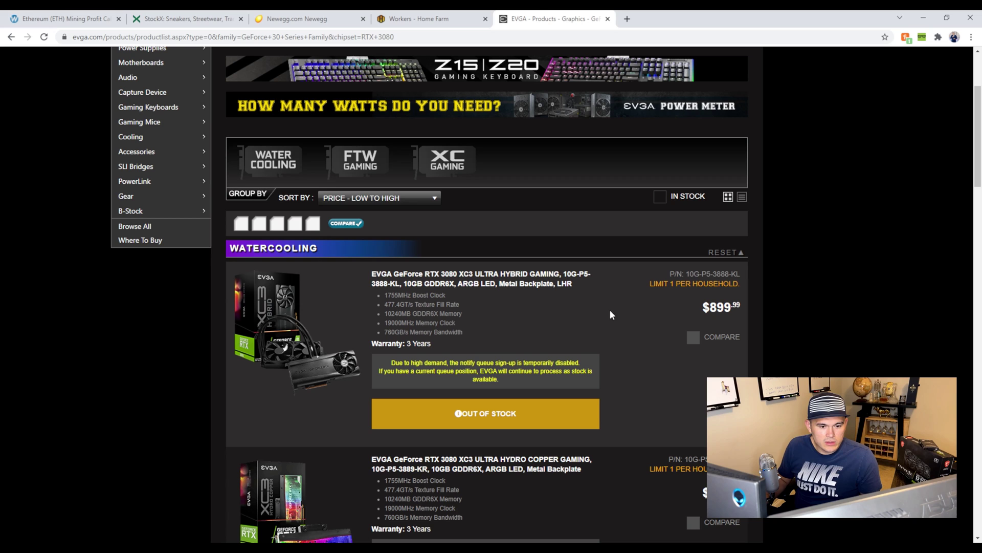
- Enter 900 as the Ethereum hardware cost and check the resulting 159.03-day break-even
left_click(85, 21)
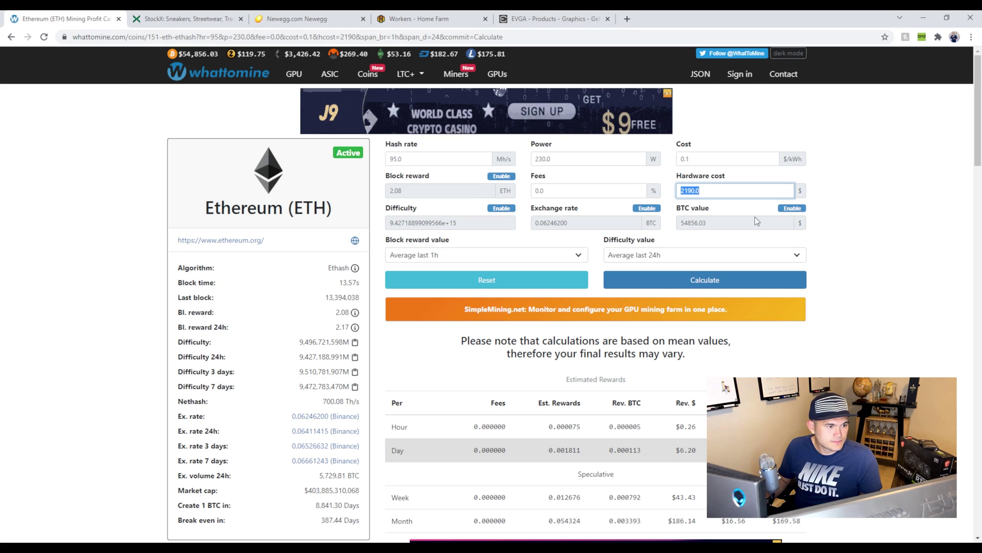
type("900")
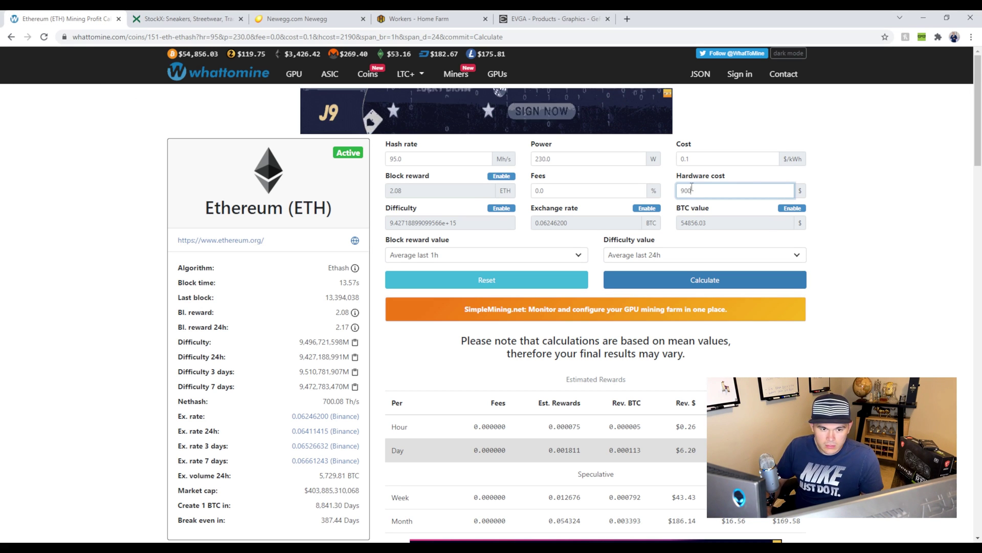
key("Return")
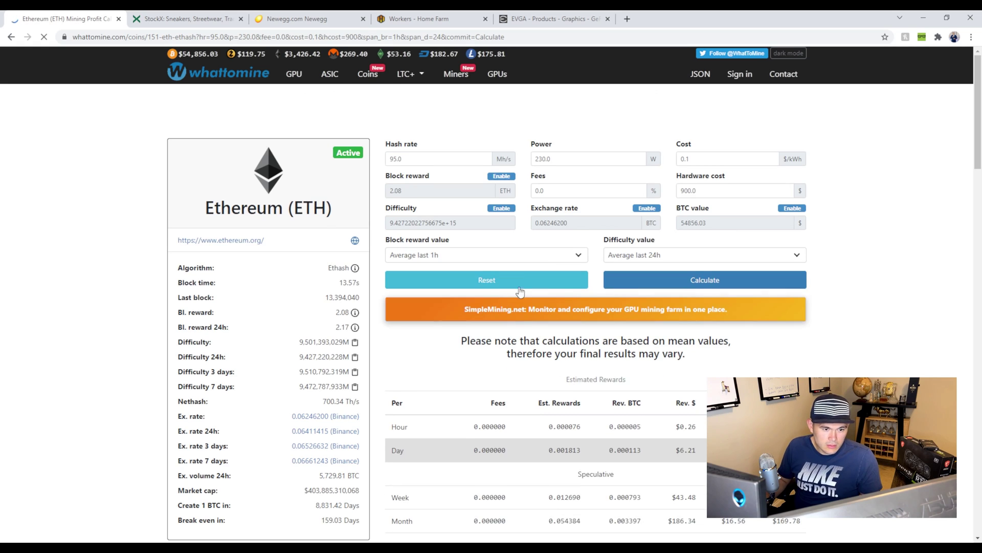
scroll(346, 418, "down", 2)
left_click_drag(322, 418, 362, 421)
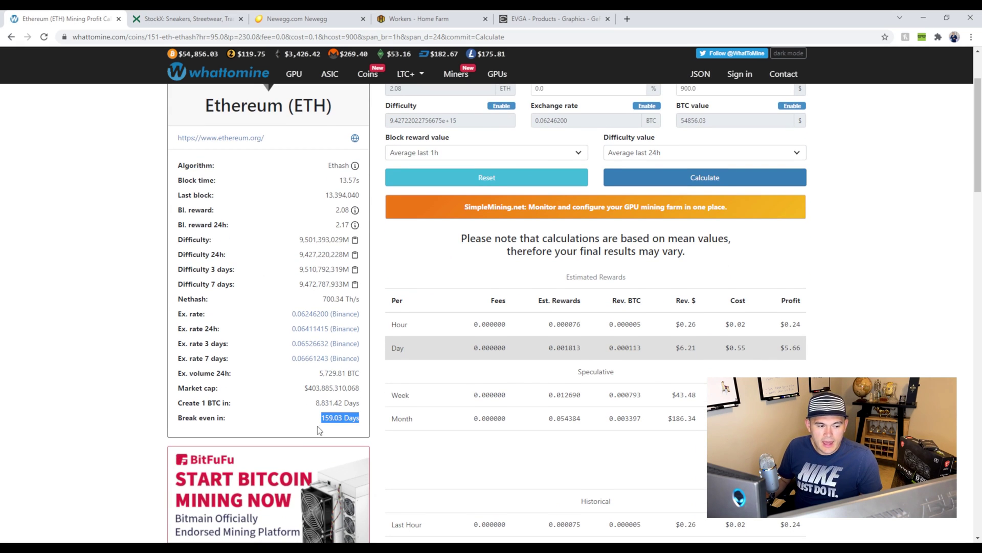
left_click(375, 412)
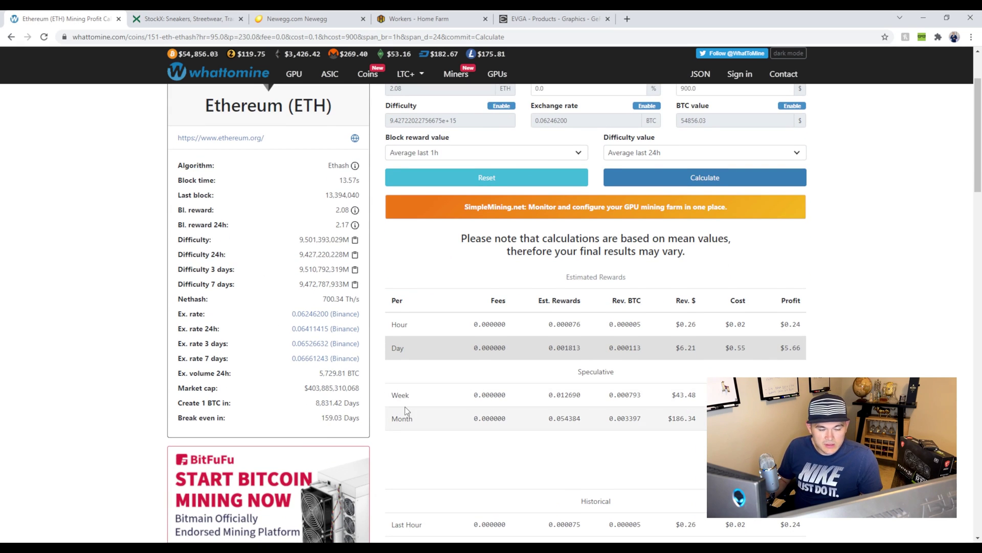
scroll(410, 266, "up", 1)
scroll(414, 291, "up", 2)
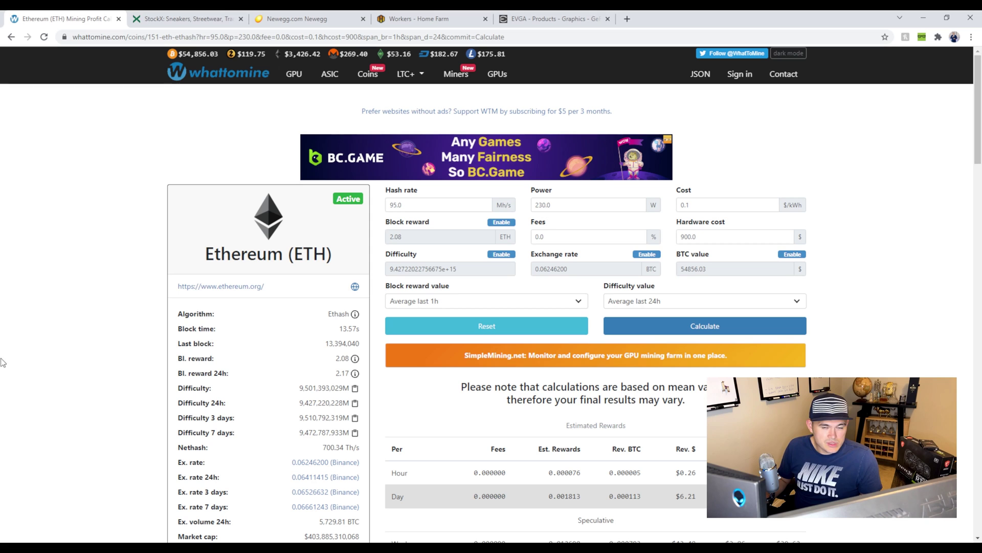
- Return to the Gigabyte RTX 3080 Gaming OC buy page and highlight the $2,045 asking price
left_click(189, 21)
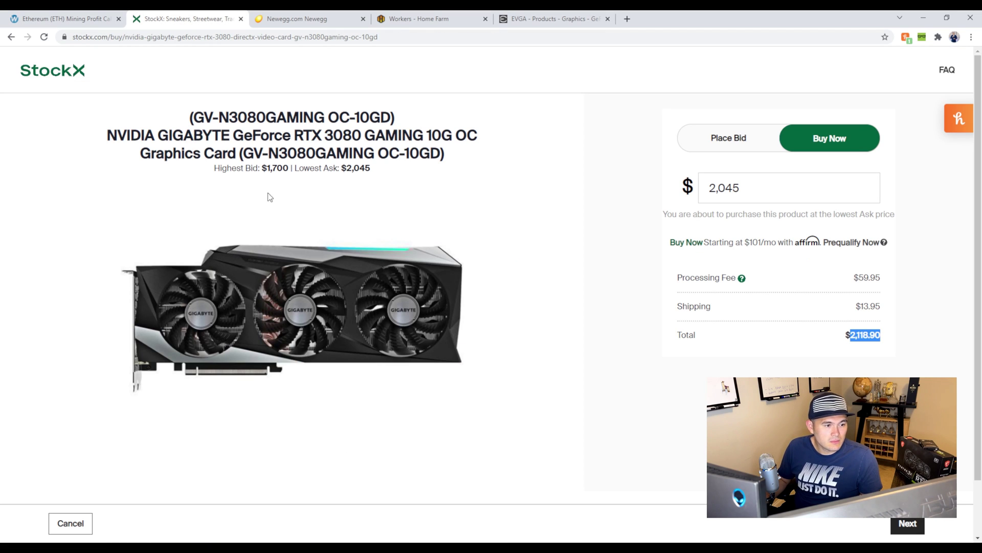
left_click_drag(778, 187, 675, 187)
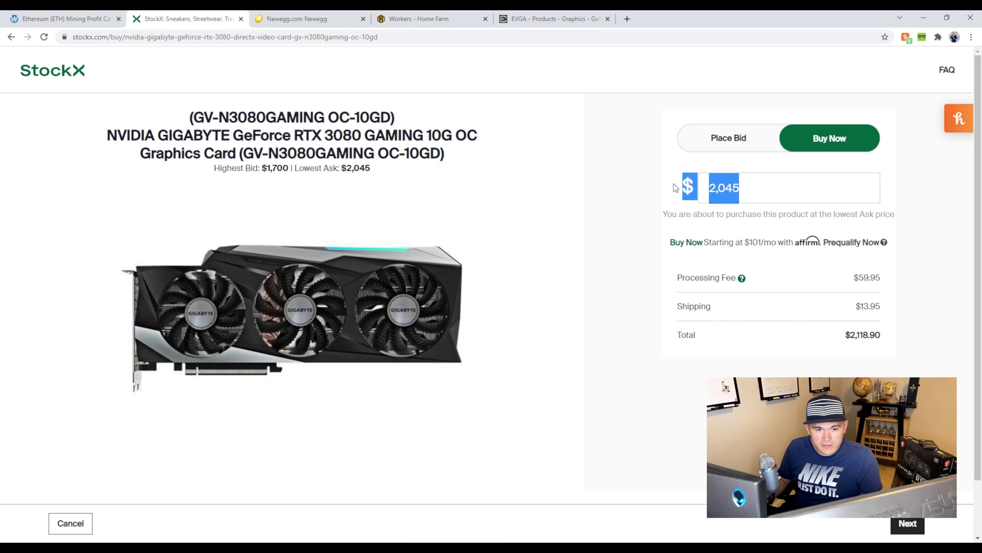
left_click(753, 194)
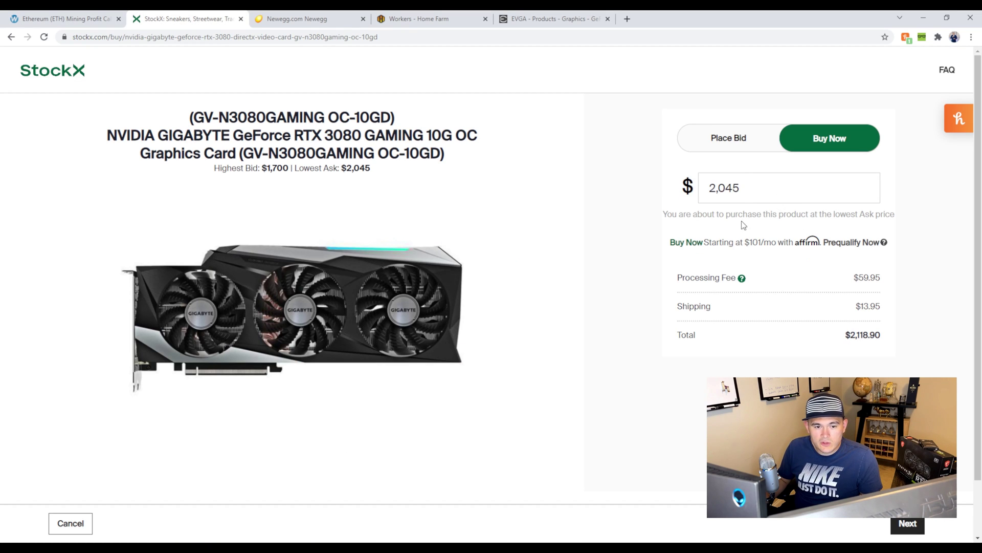
- Go to WhatToMine's main coin calculator, then highlight the MSI RTX 3060 Ti's $659.99 price in the Newegg order
left_click(74, 20)
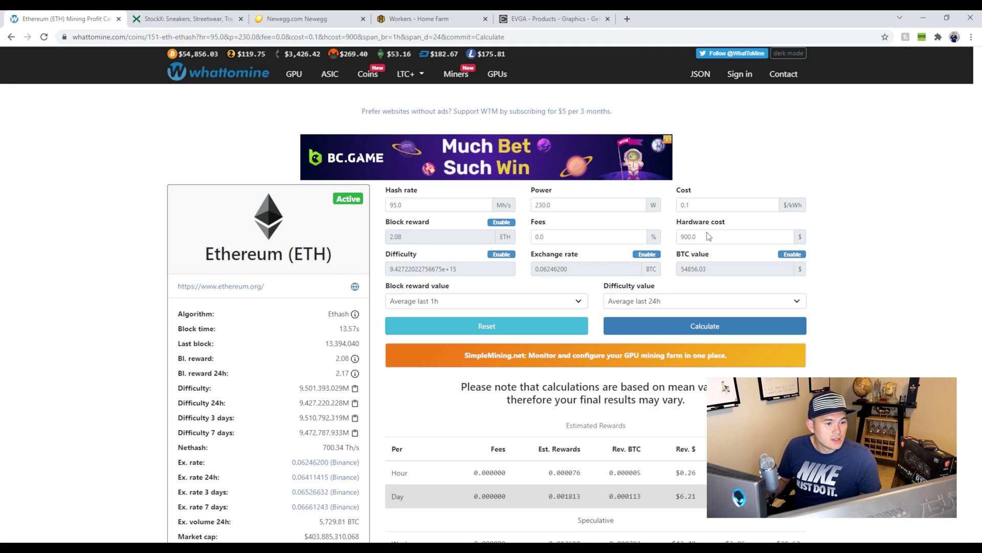
left_click(201, 77)
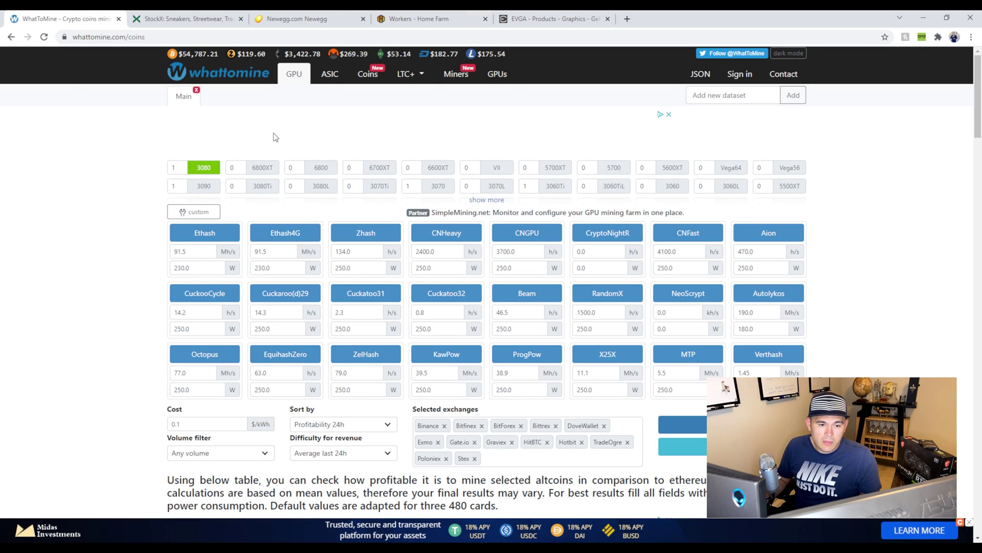
left_click(313, 21)
scroll(364, 228, "up", 1)
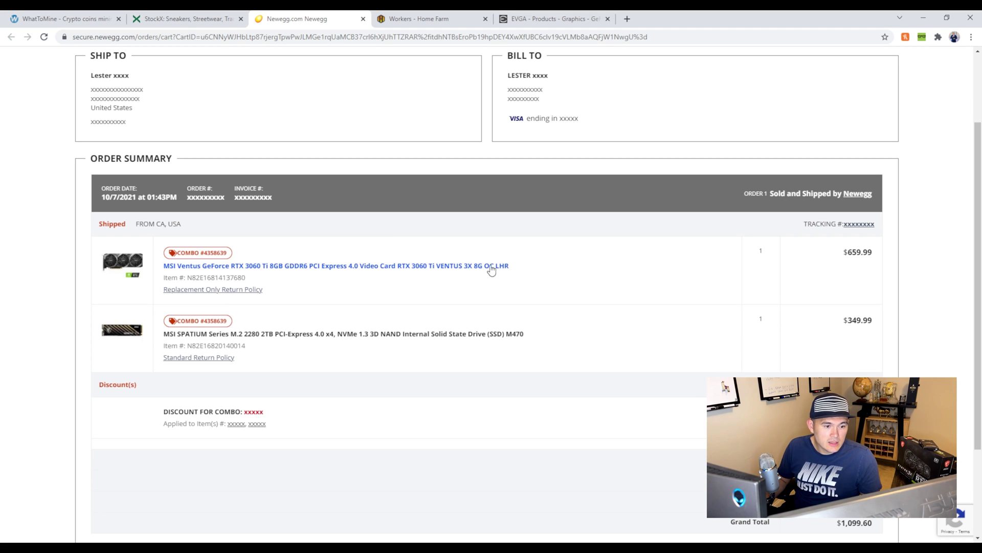
left_click_drag(848, 252, 882, 257)
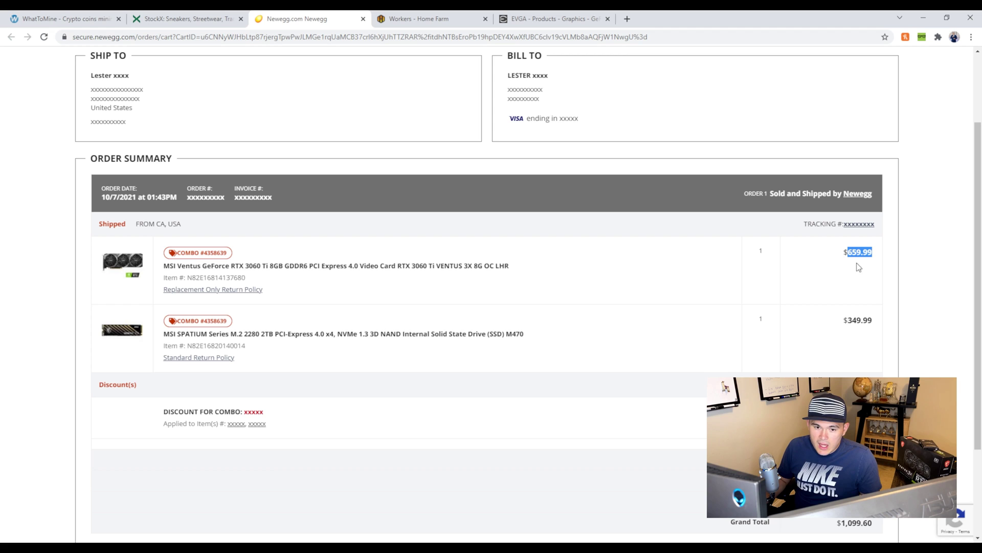
- Look over the bundled MSI Spatium 2TB SSD product page, then close it
left_click(517, 333)
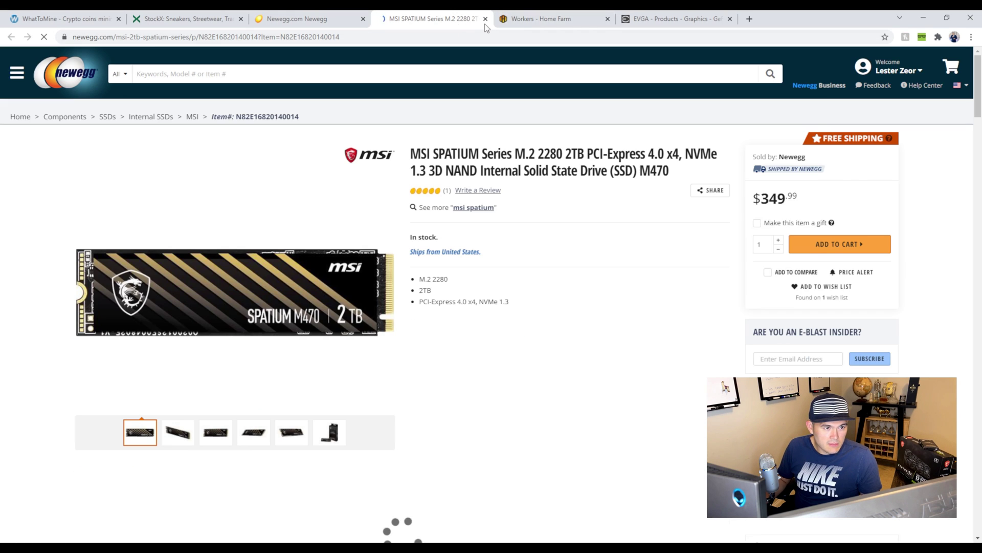
scroll(467, 226, "down", 4)
scroll(444, 228, "down", 5)
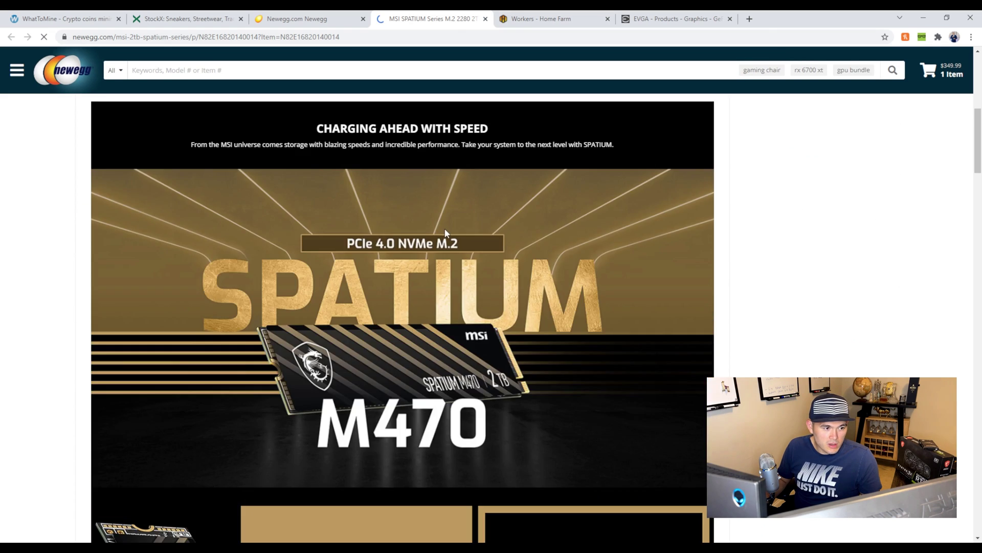
scroll(118, 158, "down", 3)
key("ctrl+w")
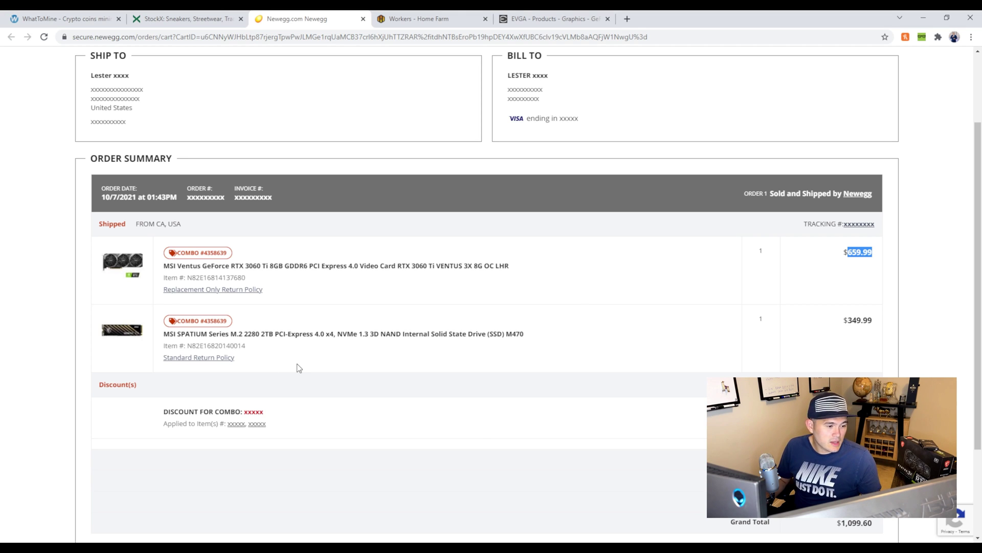
- Highlight the $659.99 RTX 3060 Ti price in Newegg's order summary
left_click(843, 268)
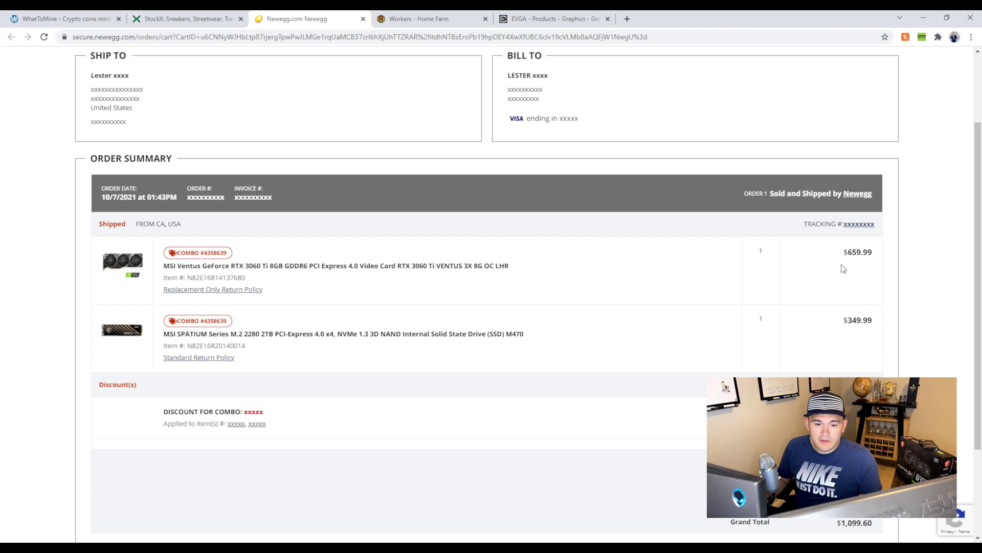
left_click_drag(848, 250, 883, 256)
left_click(863, 256)
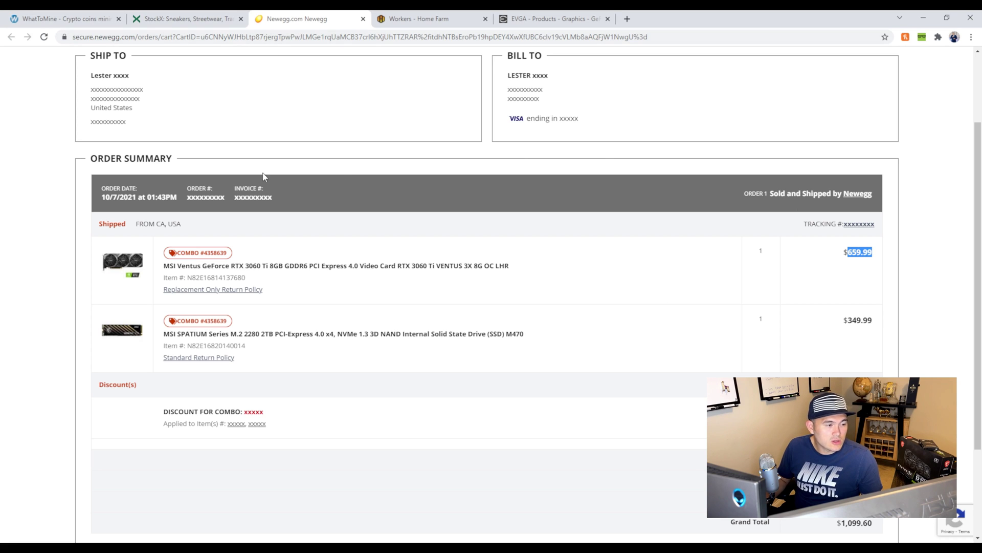
- In the WhatToMine GPU calculator, replace the 3080 with one RTX 3060 Ti LHR card
left_click(64, 18)
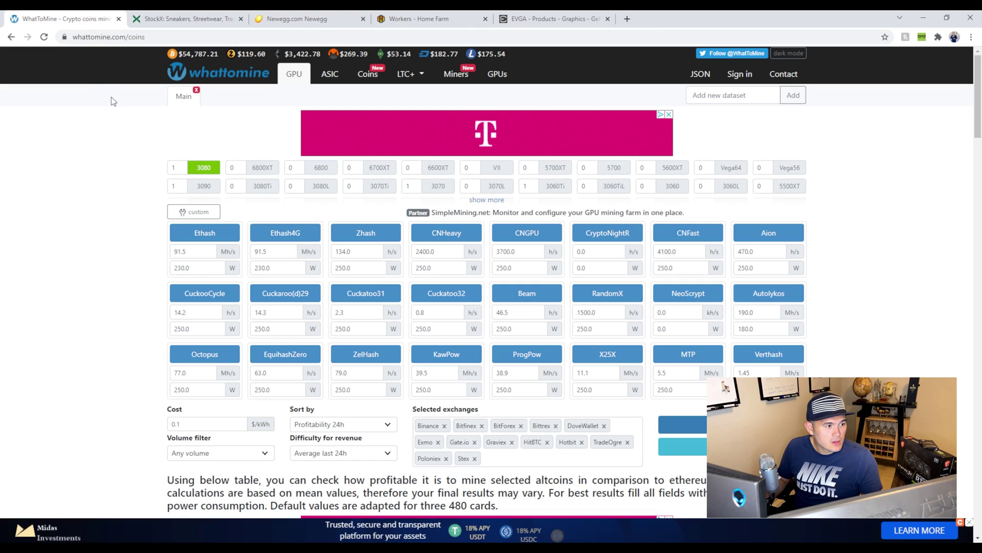
left_click(203, 167)
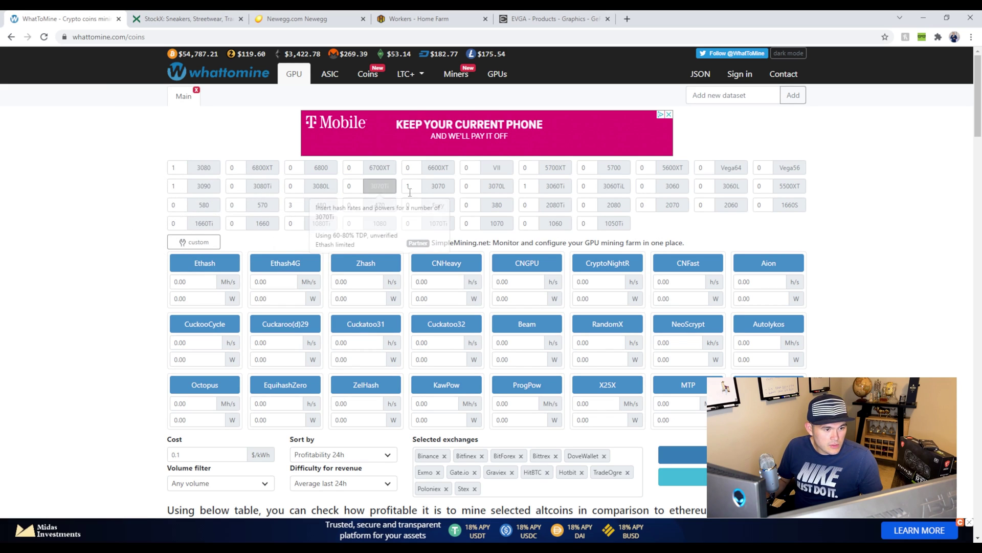
left_click(617, 187)
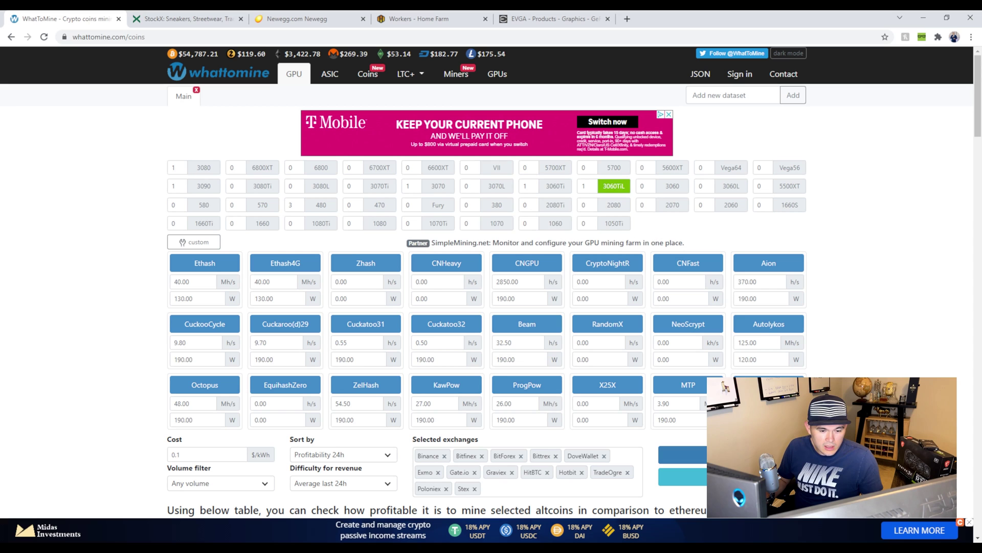
- Recalculate coin profitability and scroll the results down to the Ethereum row
left_click(683, 454)
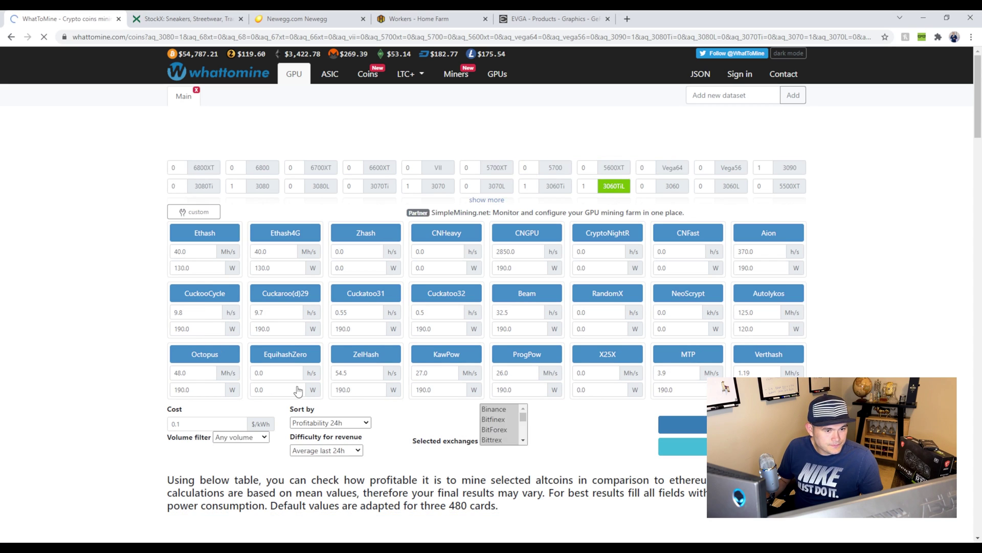
scroll(256, 368, "down", 9)
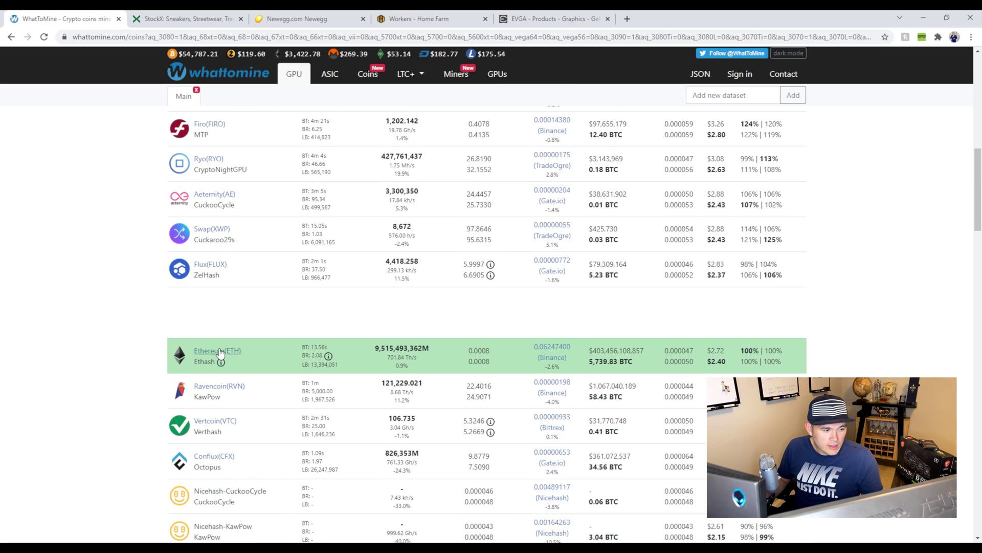
scroll(695, 327, "up", 5)
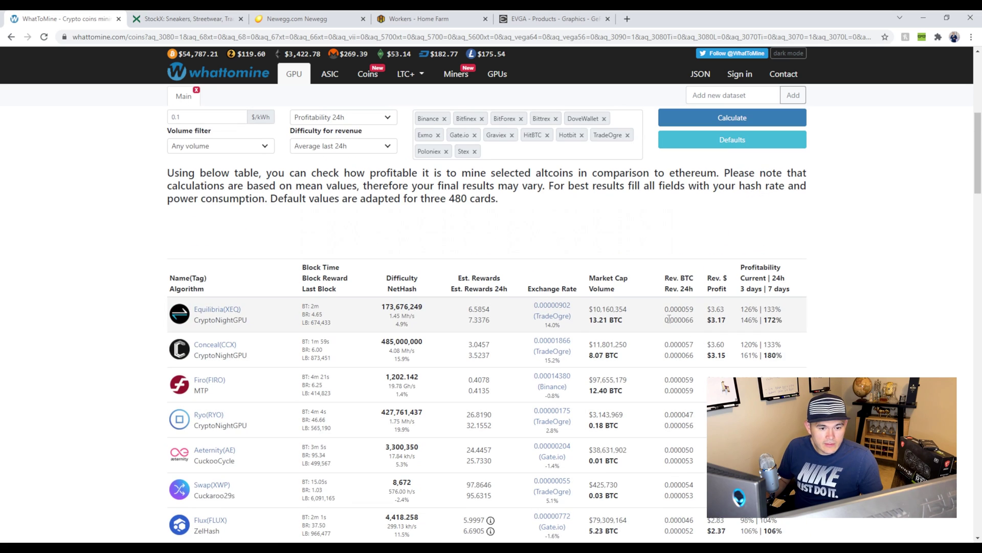
scroll(490, 372, "down", 4)
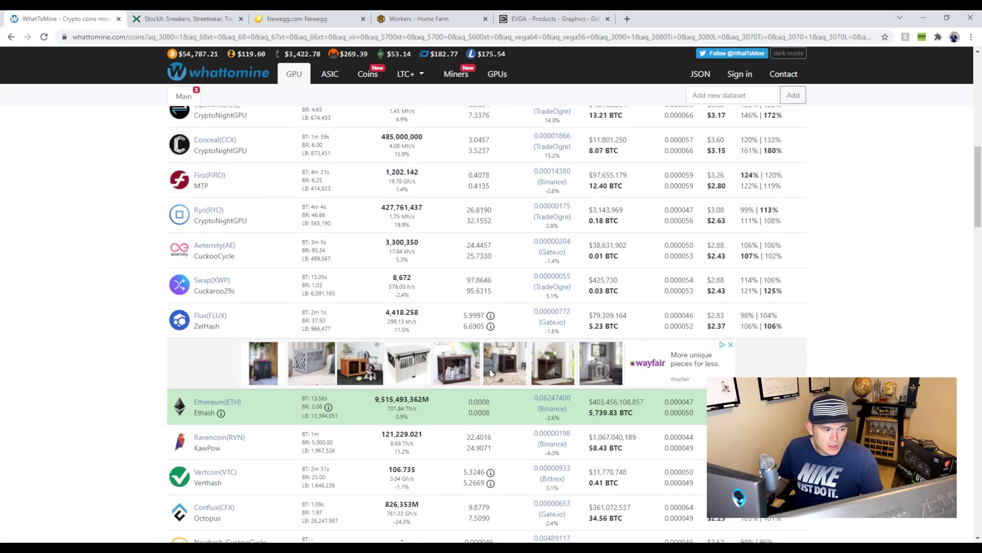
scroll(490, 373, "down", 3)
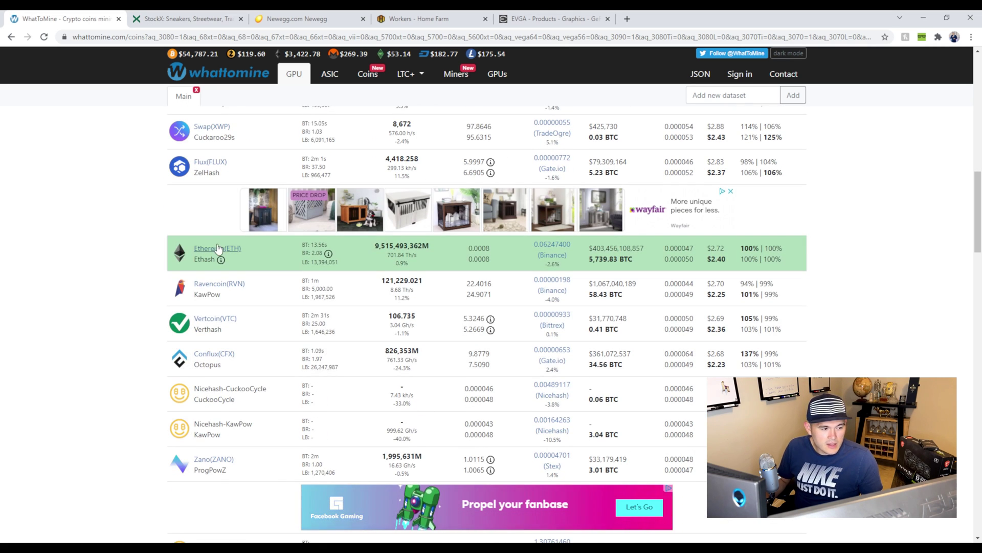
- Open the Ethereum mining calculator from the coin list
left_click(217, 249)
scroll(473, 308, "down", 2)
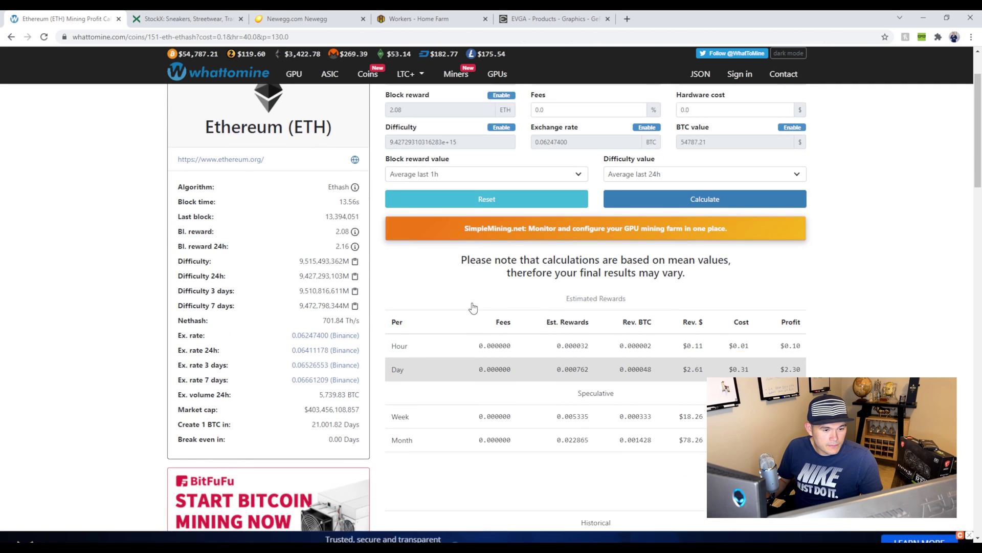
scroll(473, 307, "up", 2)
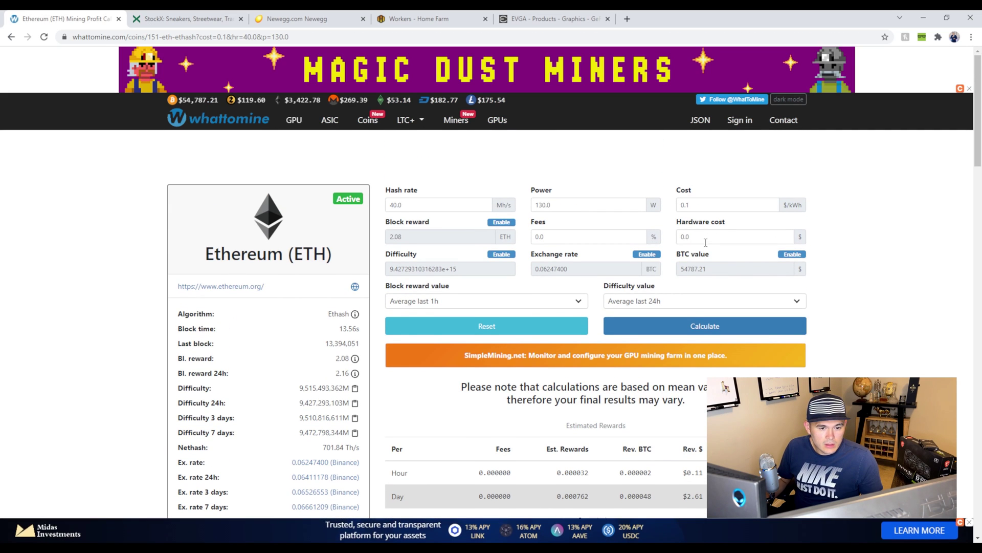
- Set hardware cost to 680 and hash rate to 45 Mh/s, then calculate the earnings
double_click(706, 241)
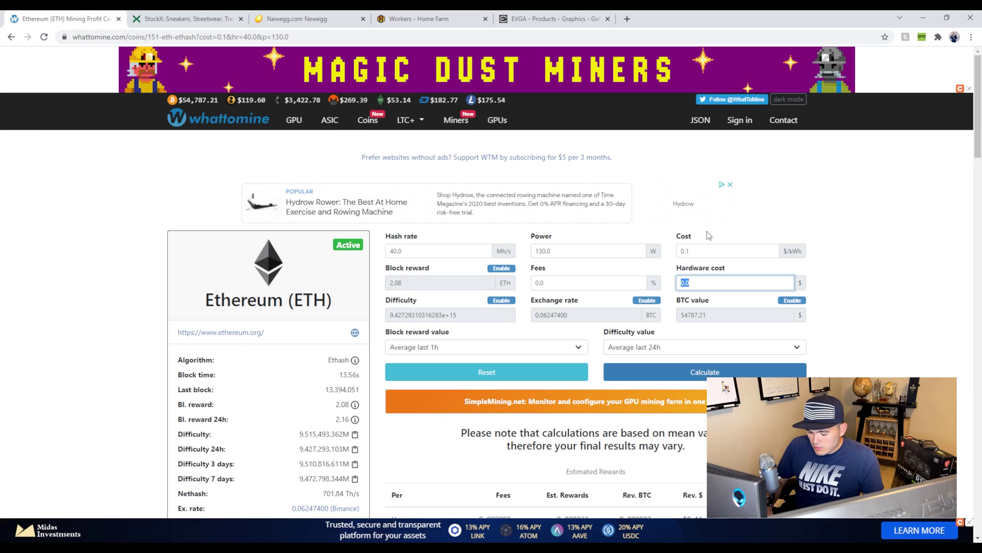
type("6810")
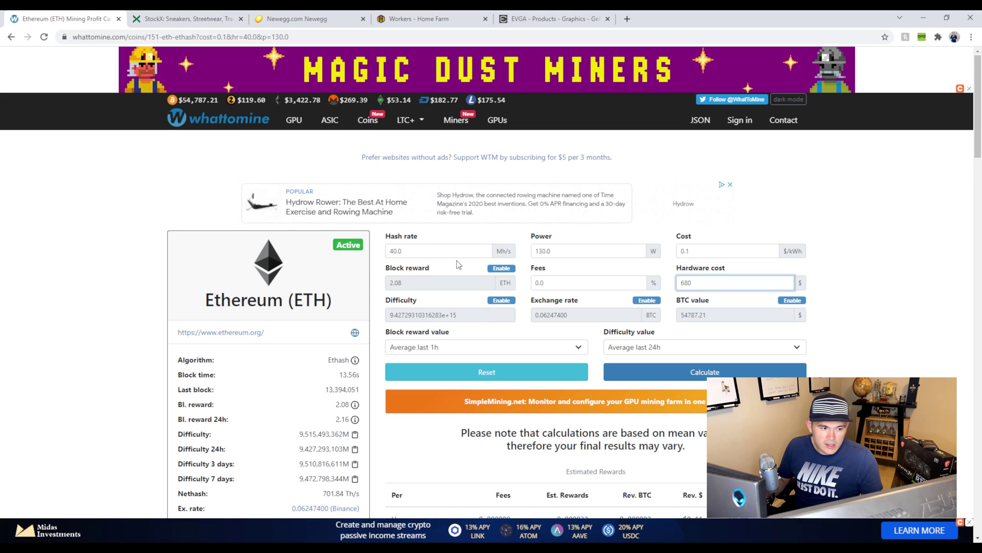
double_click(407, 252)
type("45")
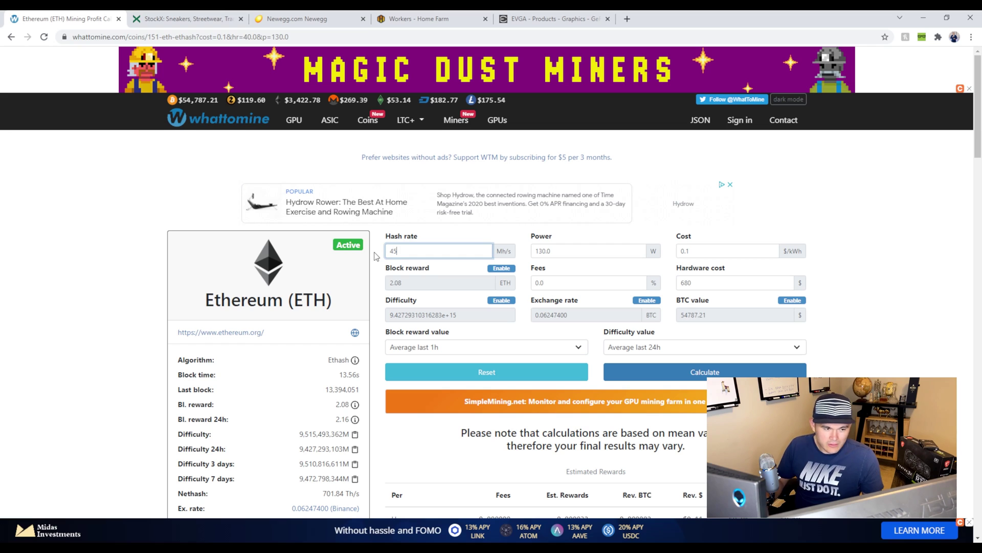
left_click(921, 368)
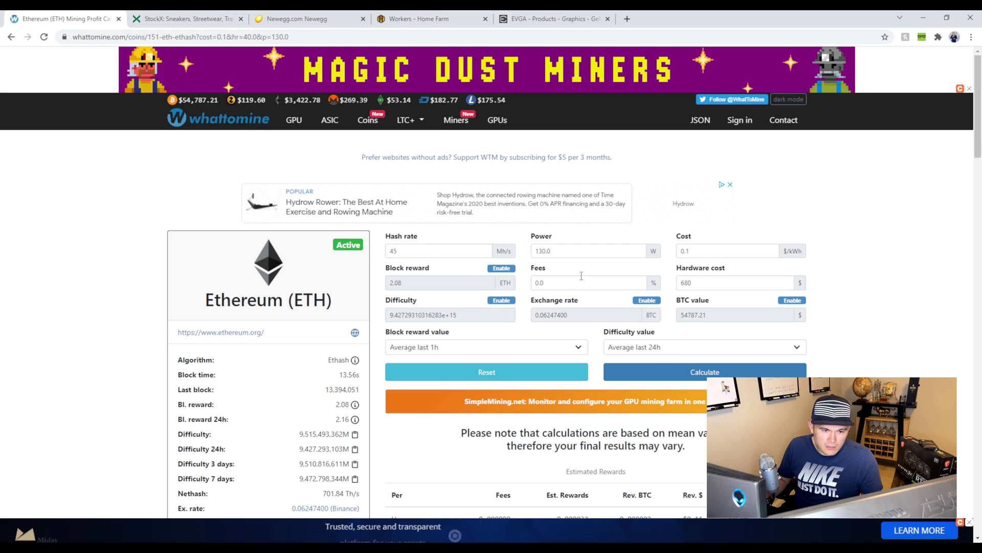
left_click(711, 372)
- Highlight the 259.27-day Ethereum break-even figure, then go back a page
scroll(460, 440, "down", 2)
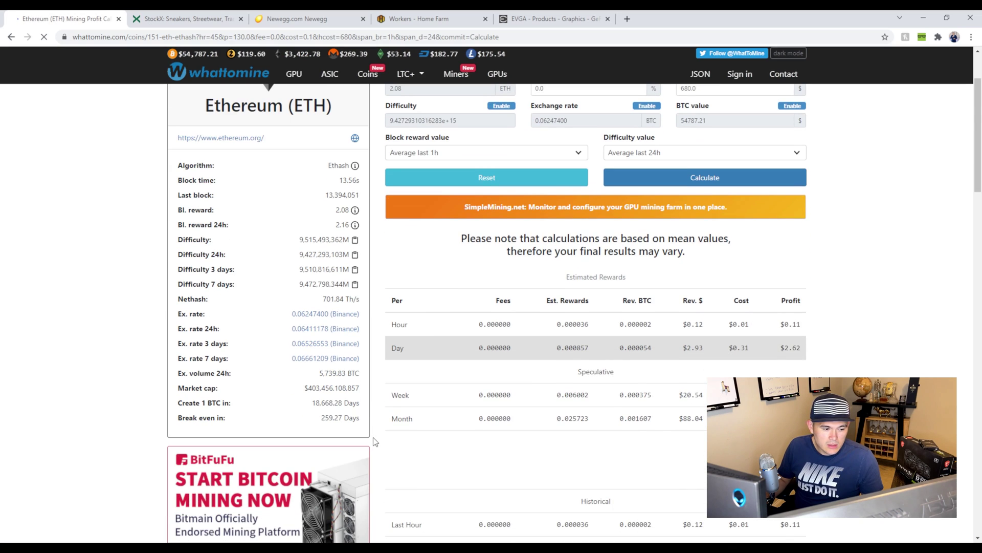
left_click_drag(320, 418, 358, 418)
left_click(365, 421)
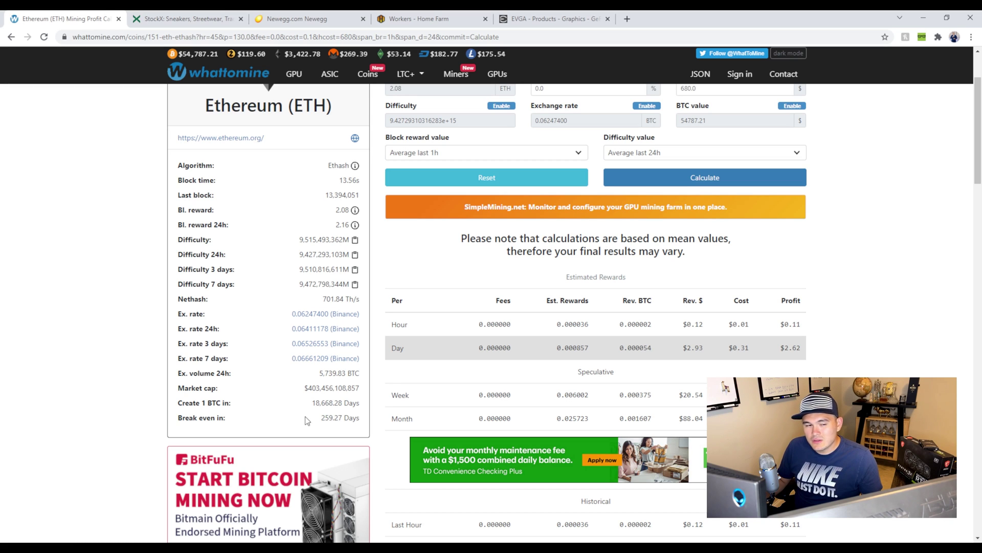
double_click(329, 417)
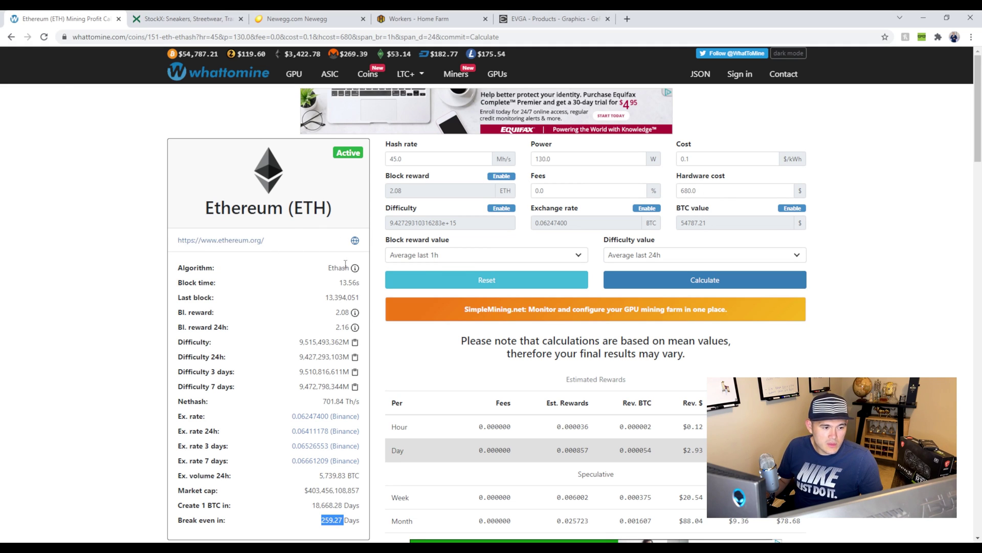
left_click(10, 37)
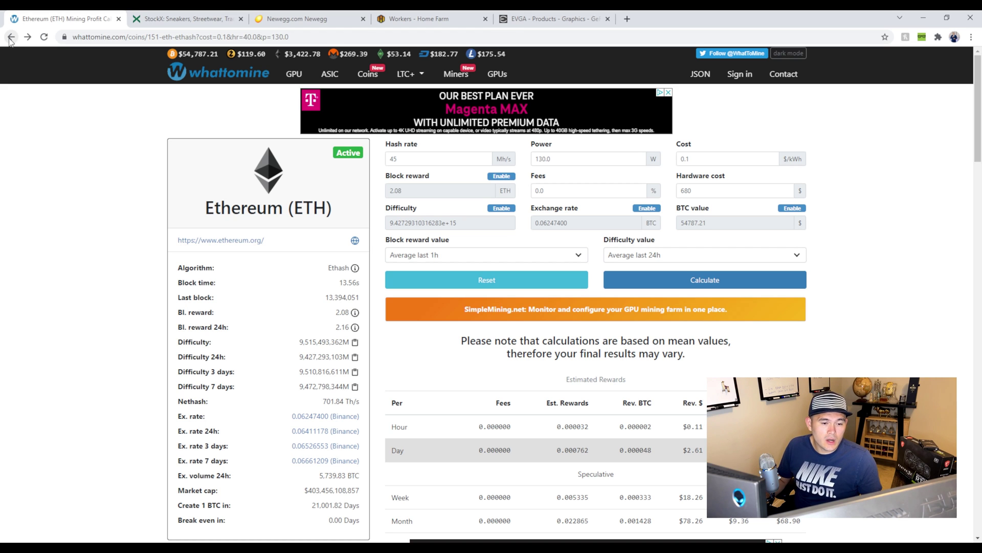
- Return to the GPU coin list and open the Equilibria (XEQ) calculator
left_click(11, 37)
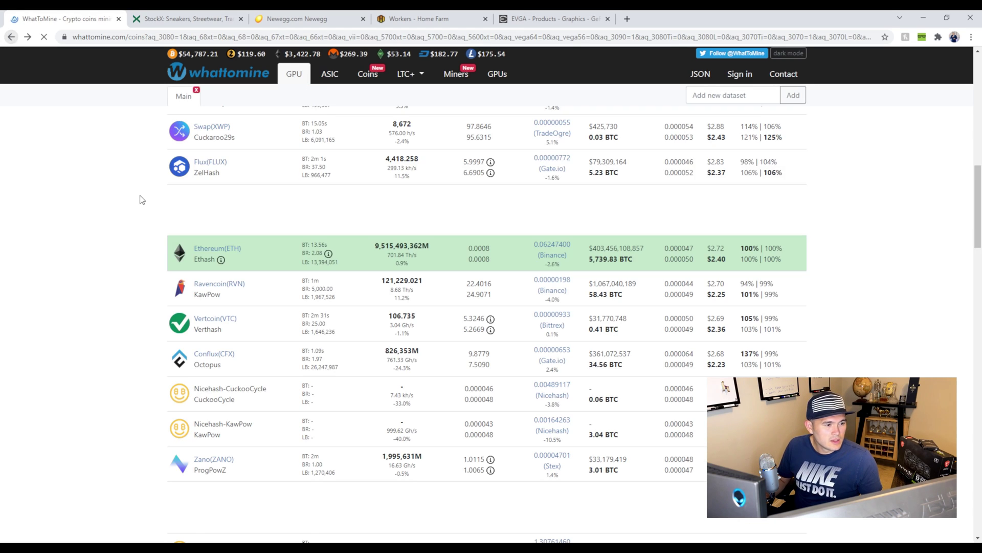
scroll(142, 199, "up", 7)
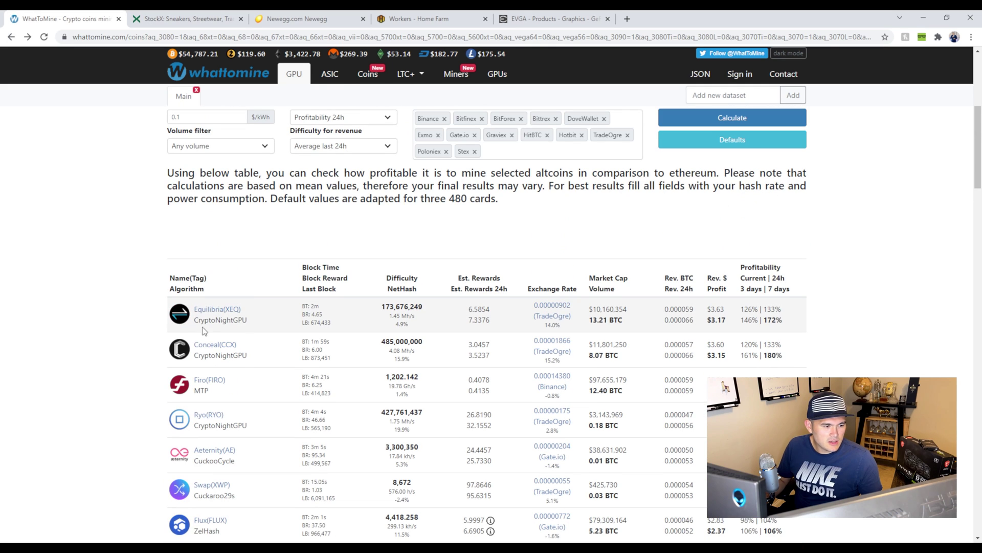
left_click(207, 310)
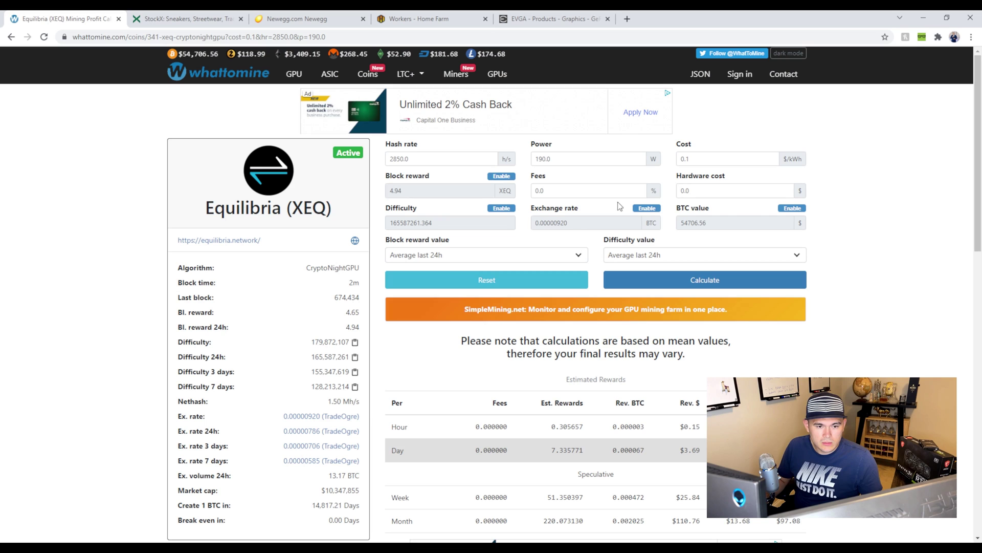
- Calculate Equilibria with a $680 hardware cost and highlight the 209.78-day break-even
double_click(704, 192)
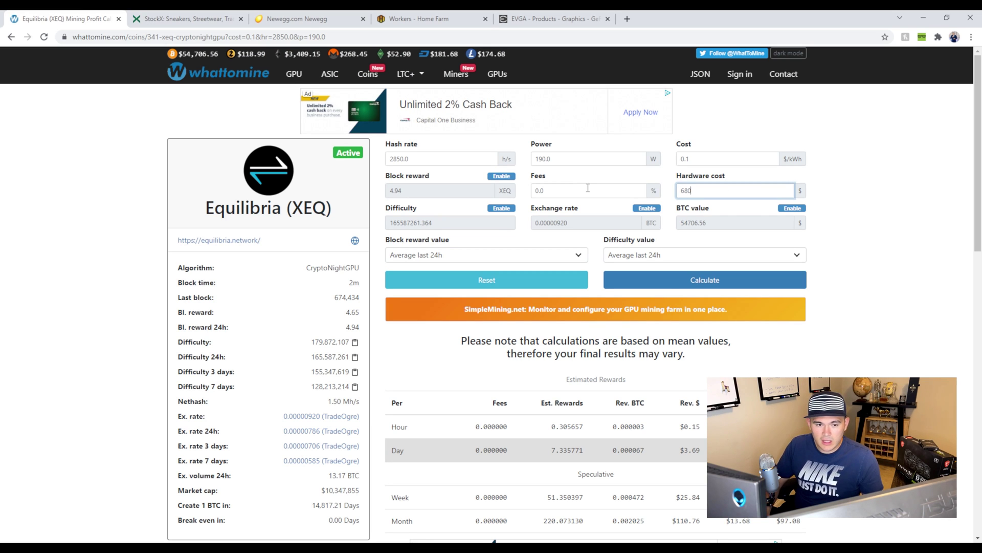
left_click(665, 285)
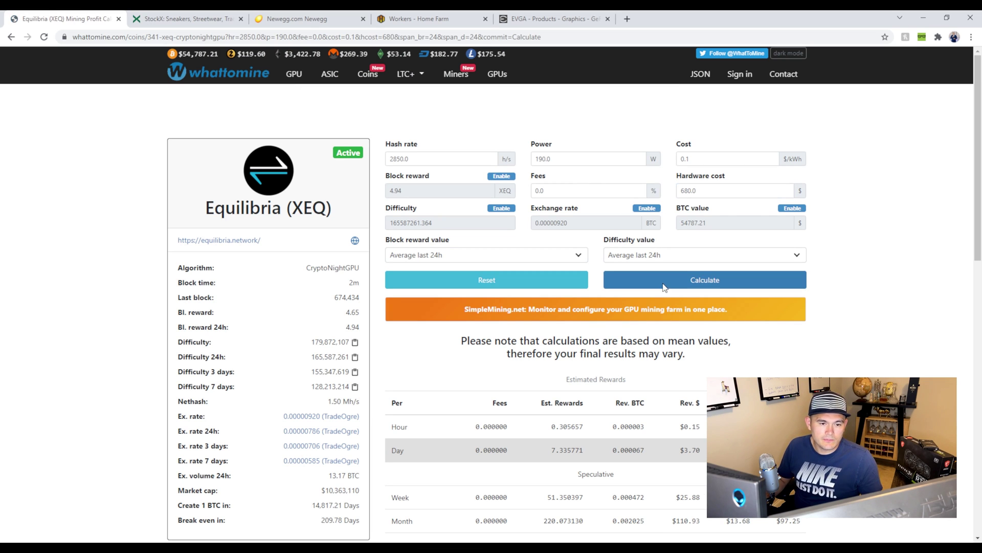
scroll(609, 348, "down", 1)
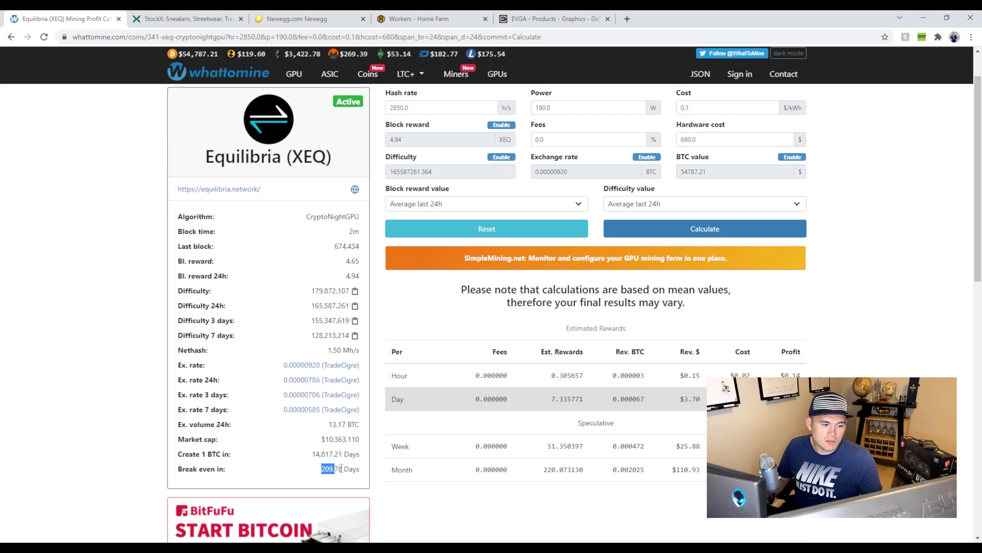
triple_click(331, 469)
- Clear the break-even selection and return to the main WhatToMine GPU page via the logo
left_click(330, 468)
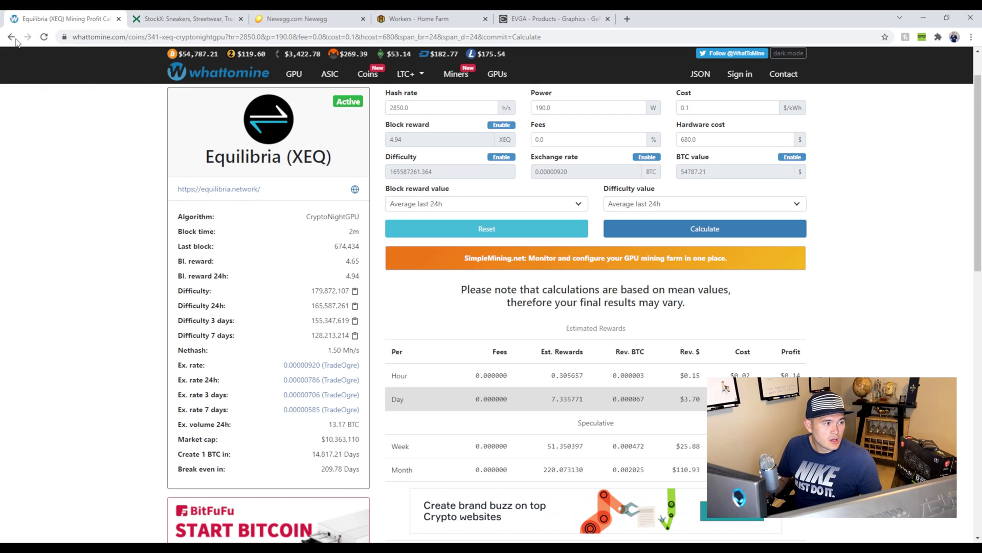
left_click(228, 81)
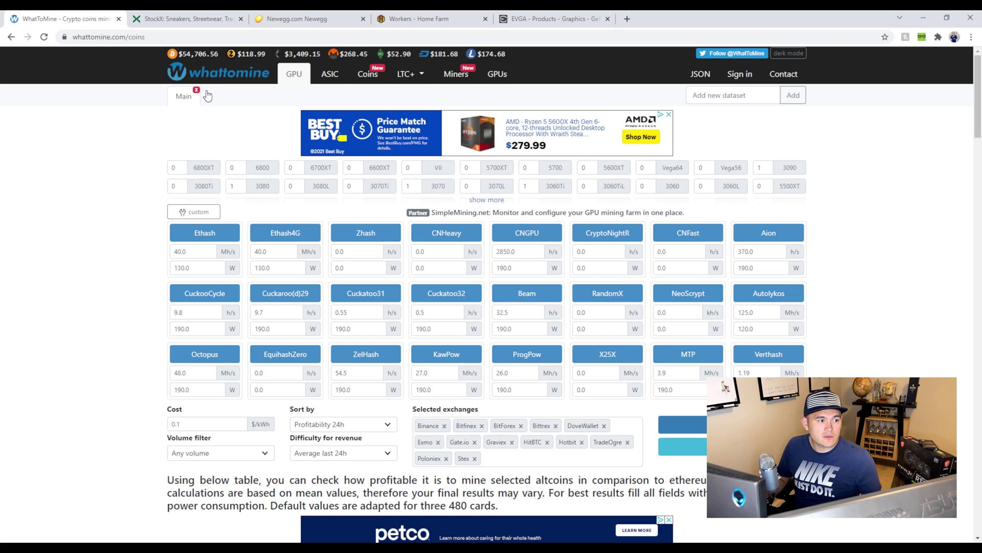
- Switch to Newegg's order summary showing the $659.99 RTX 3060 Ti and $1,099.60 total
left_click(195, 212)
left_click(275, 22)
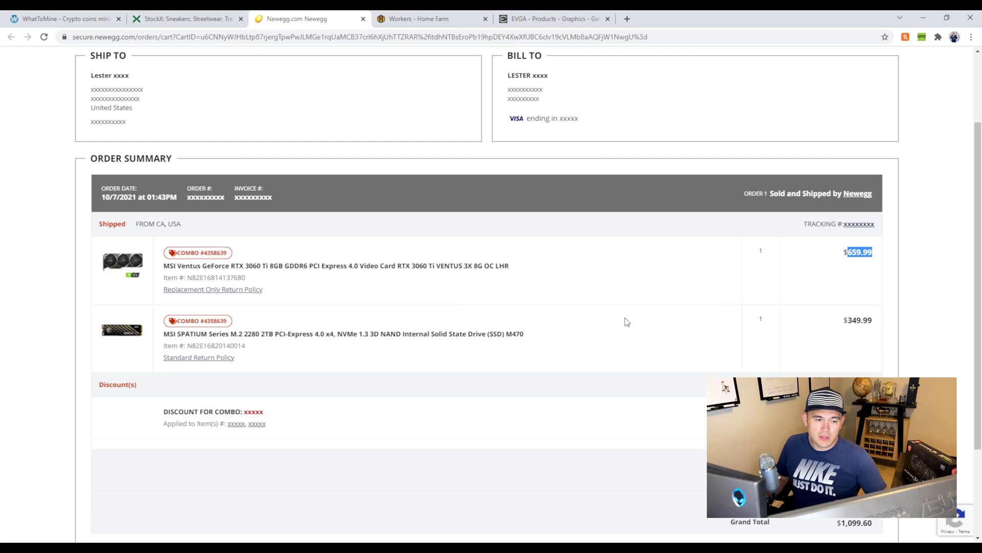
left_click(18, 341)
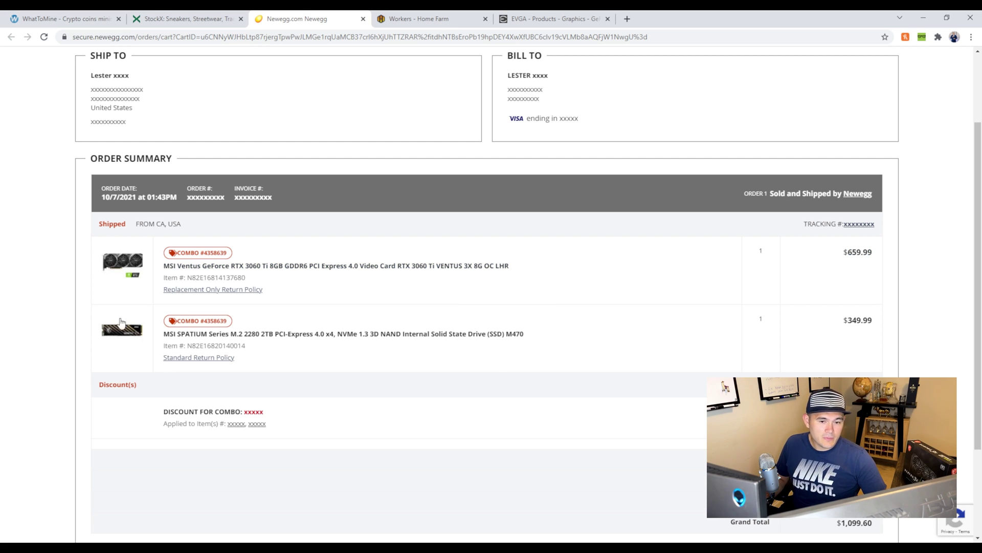